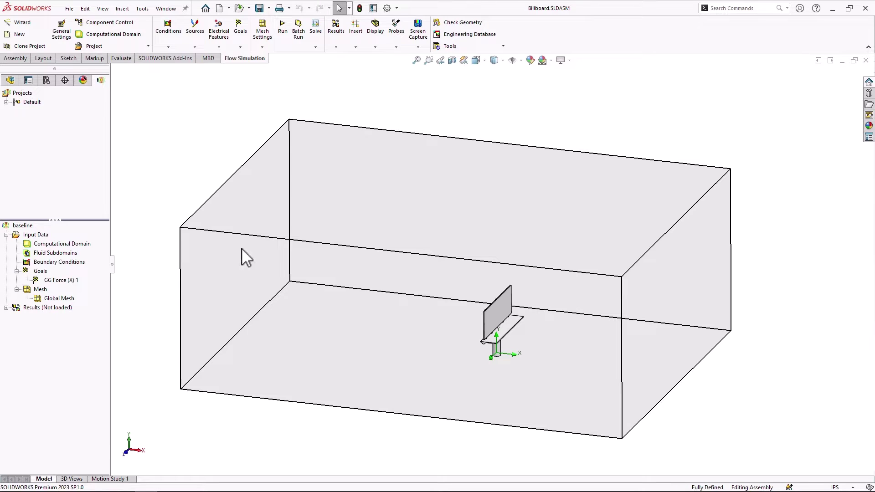
Review the baseline global mesh definition (automatic, level 3) and close it unchanged.
middle_drag(336, 382, 325, 354)
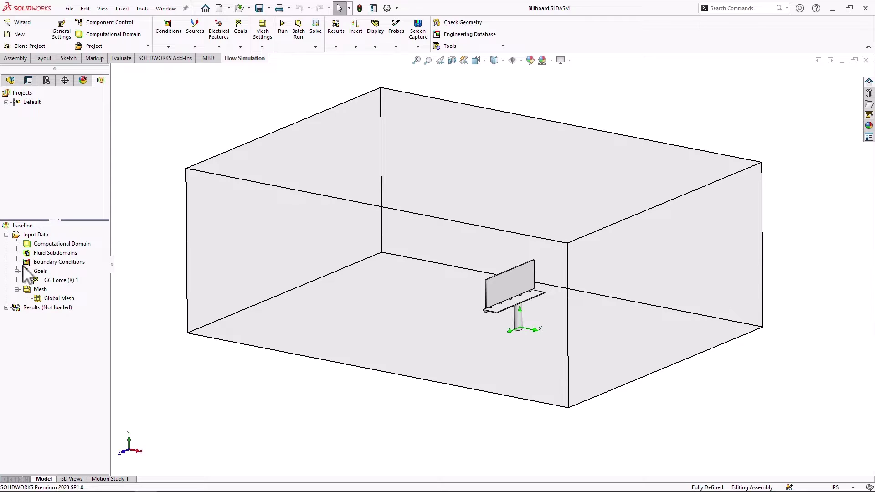
right_click(62, 299)
click(78, 304)
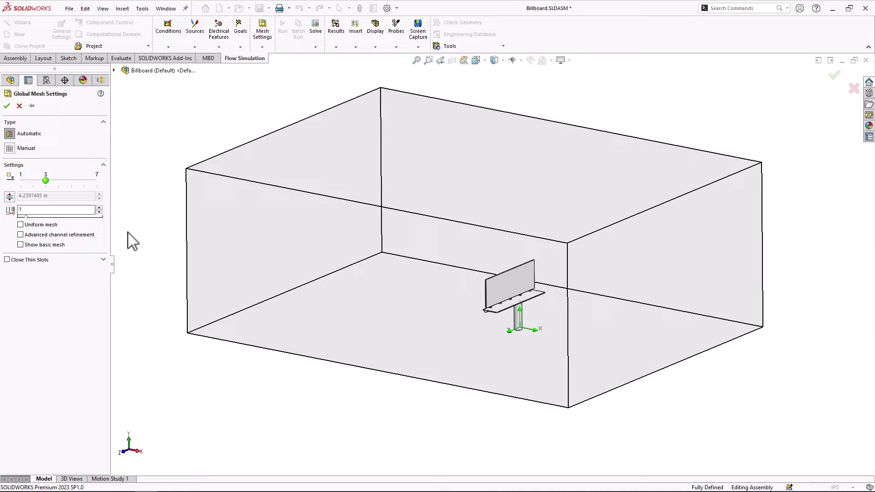
click(20, 106)
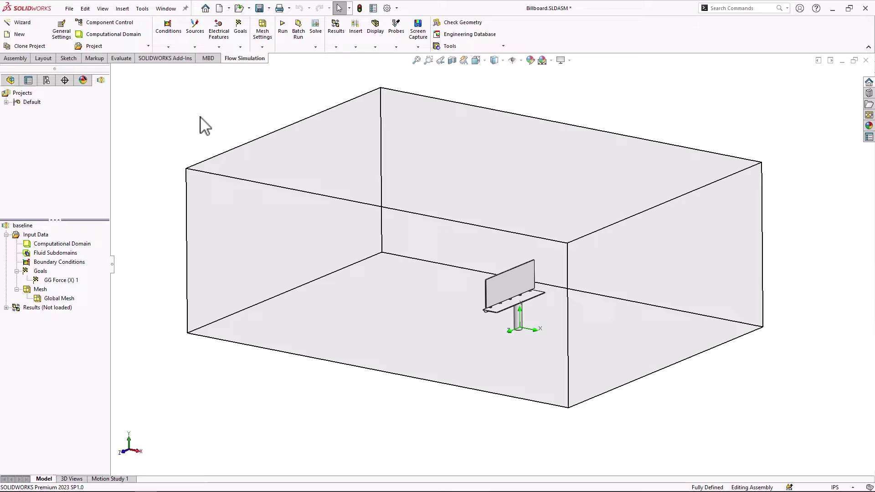
Run a new baseline calculation until GG Force (X) 1 converges near -66788.5 N.
click(282, 28)
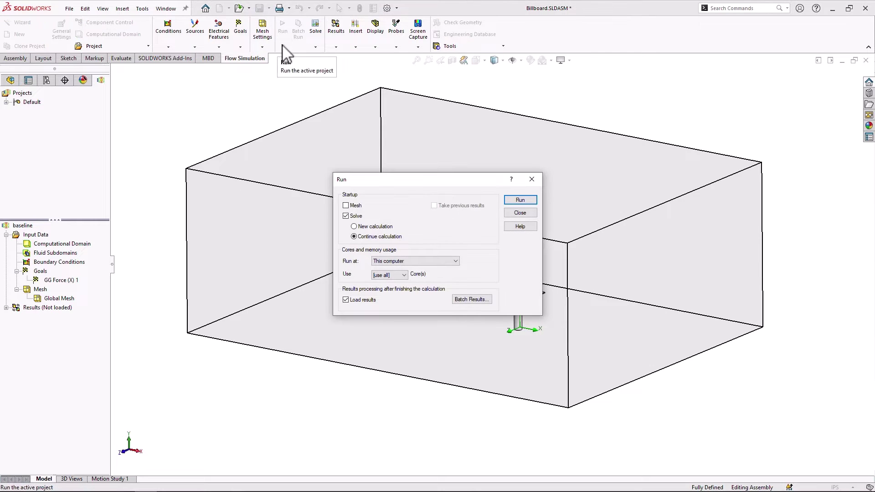
click(355, 226)
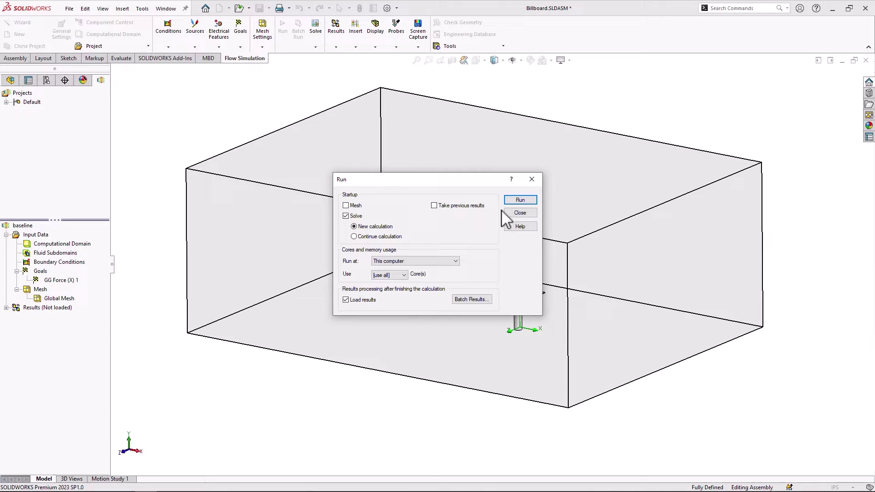
click(519, 200)
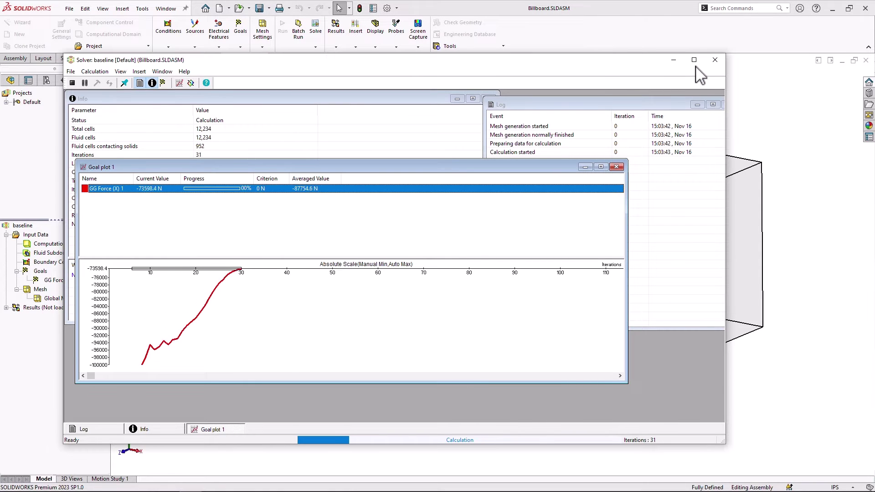
click(695, 59)
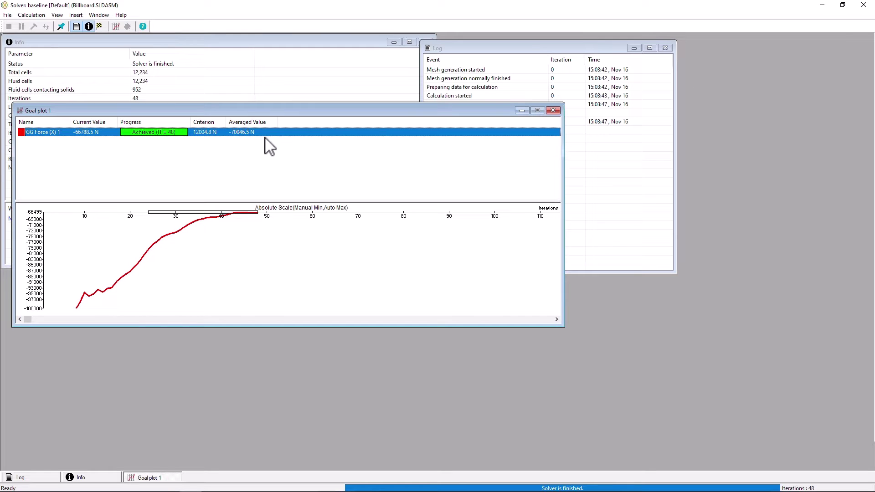
drag(262, 110, 249, 240)
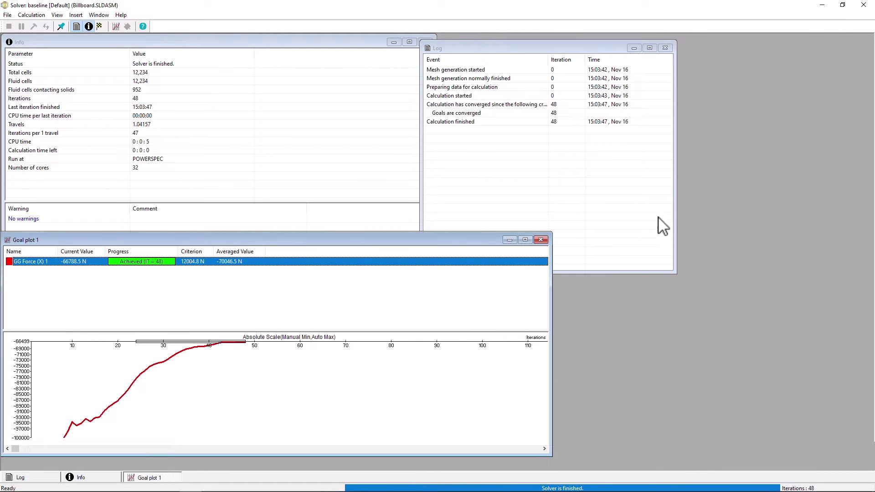
Close the solver and display Cut Plot 1's velocity contours, peaking at 48.47 m/s, around the billboard.
click(864, 5)
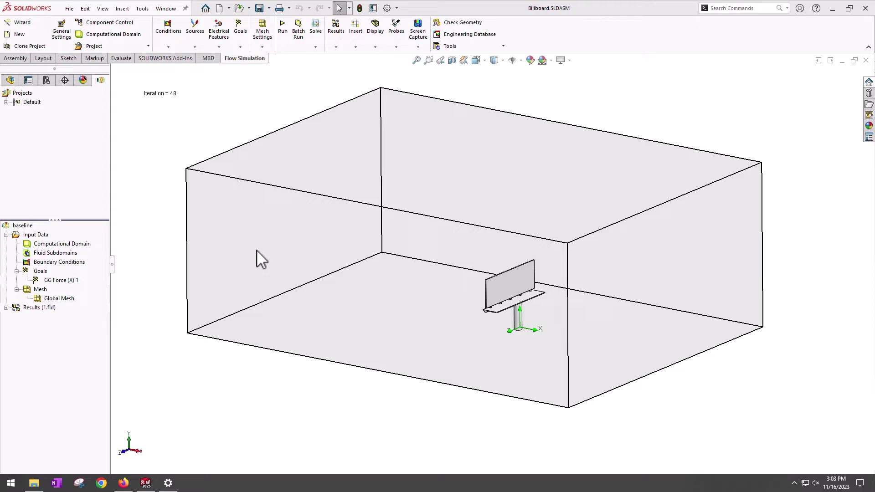
click(6, 307)
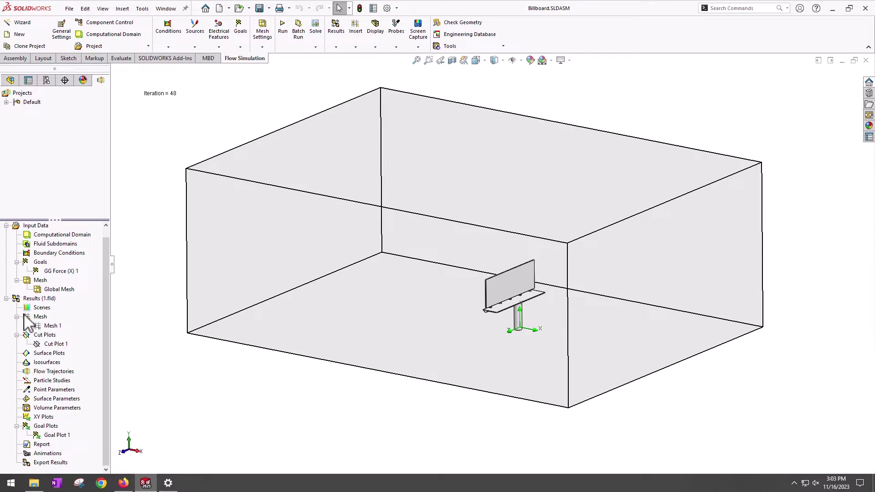
right_click(54, 345)
click(77, 363)
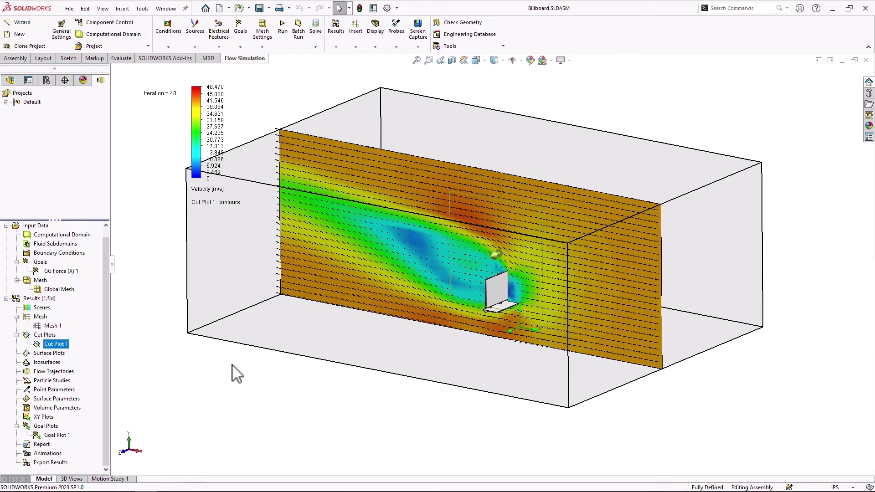
middle_drag(313, 397, 340, 392)
right_click(63, 345)
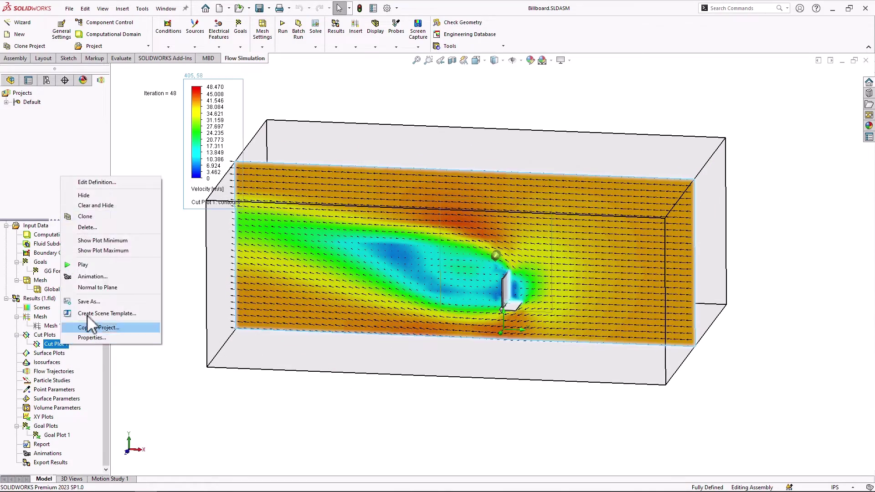
Hide the velocity cut plot and show the baseline basic mesh in a front view.
click(118, 195)
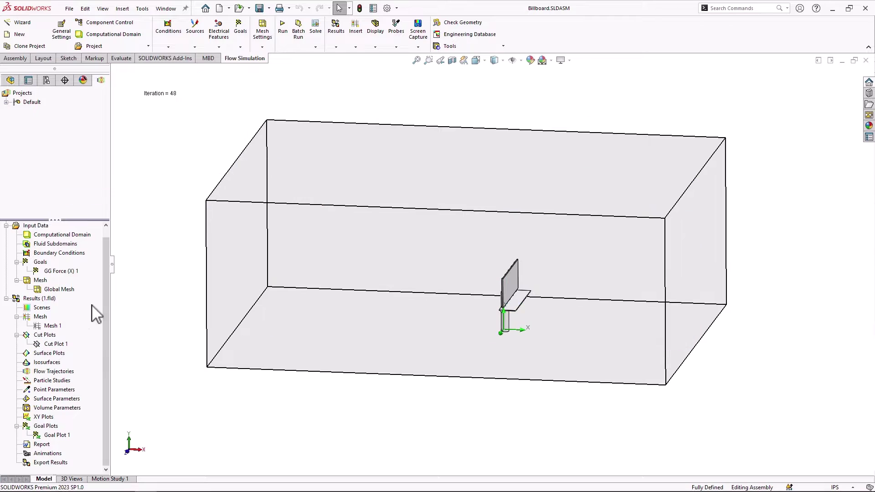
right_click(53, 325)
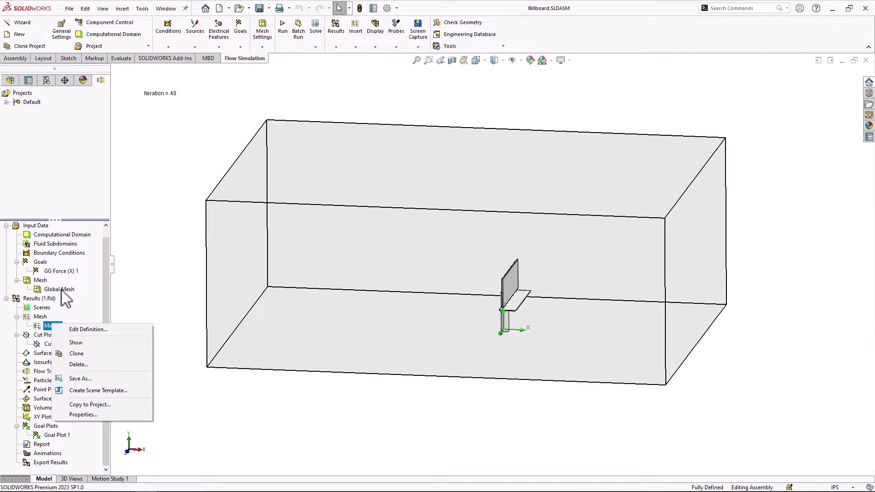
click(58, 291)
right_click(58, 290)
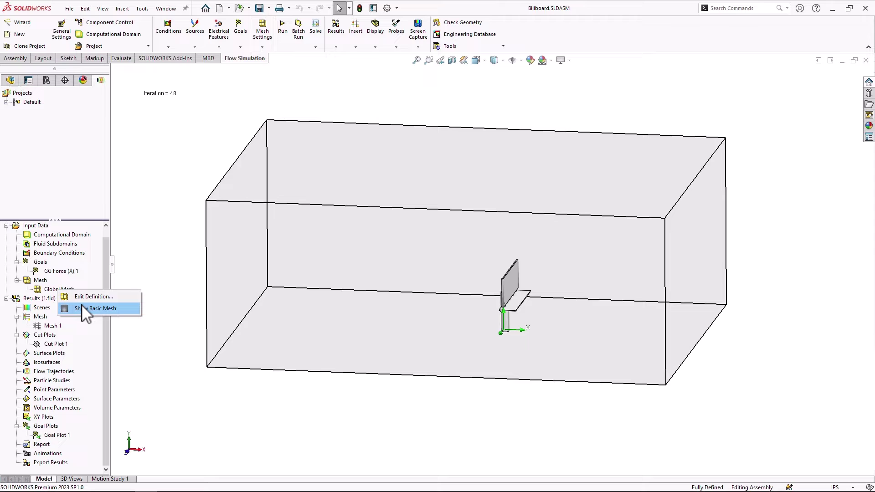
click(82, 308)
middle_drag(289, 377, 295, 345)
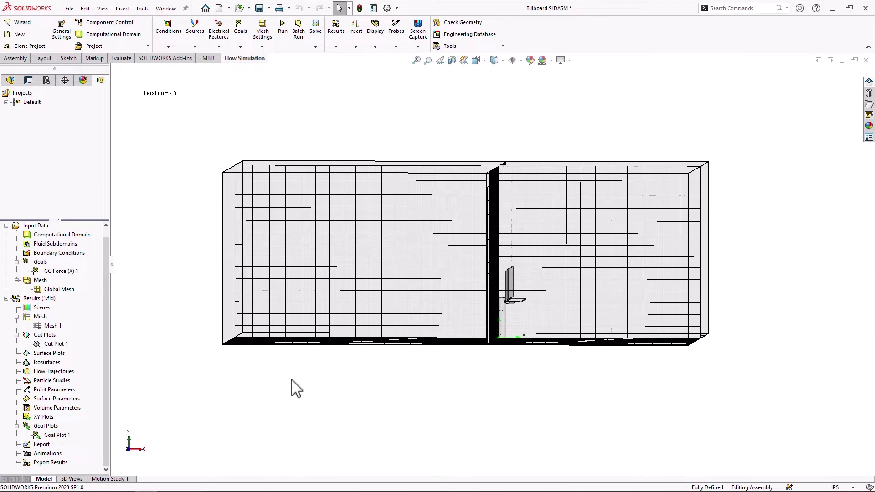
key(space)
click(447, 395)
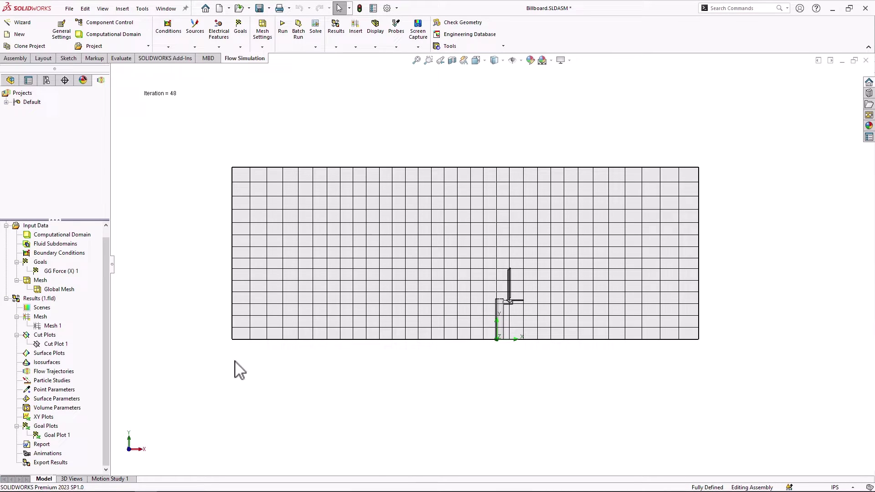
Hide the basic mesh and show the Mesh 1 plot with refinement levels up to 2.
right_click(64, 291)
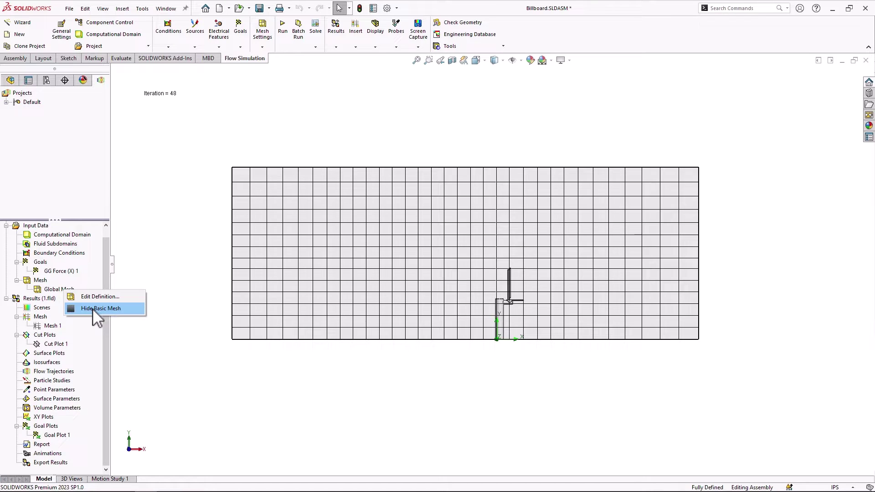
click(92, 308)
right_click(50, 325)
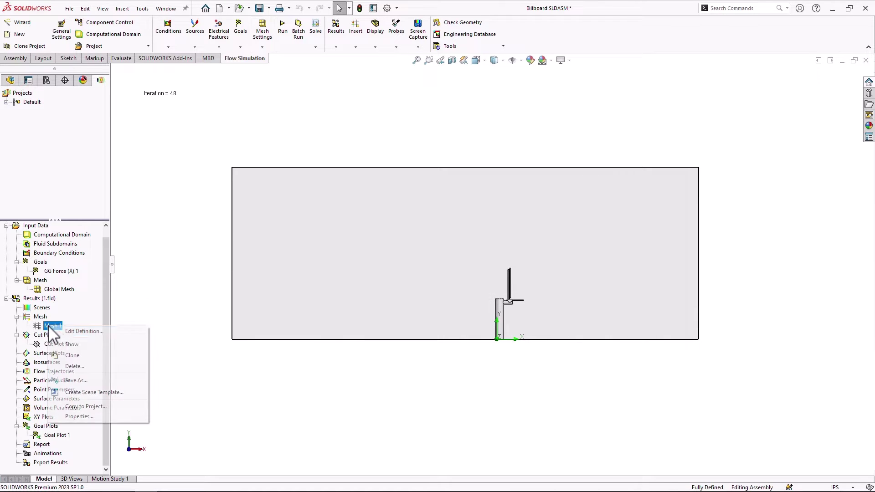
click(76, 345)
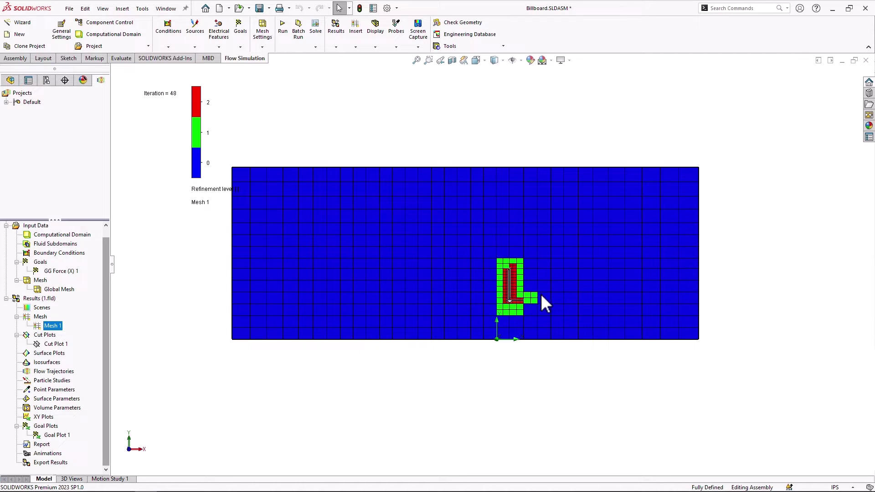
middle_drag(441, 264, 340, 285)
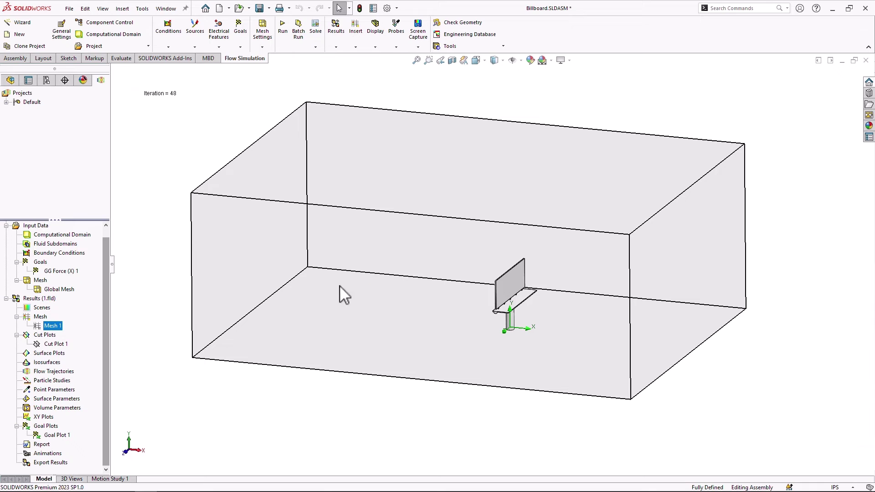
Show the Goal Plot 1 summary for GG Force (X) 1 at -66788.536 N, then close it.
right_click(61, 436)
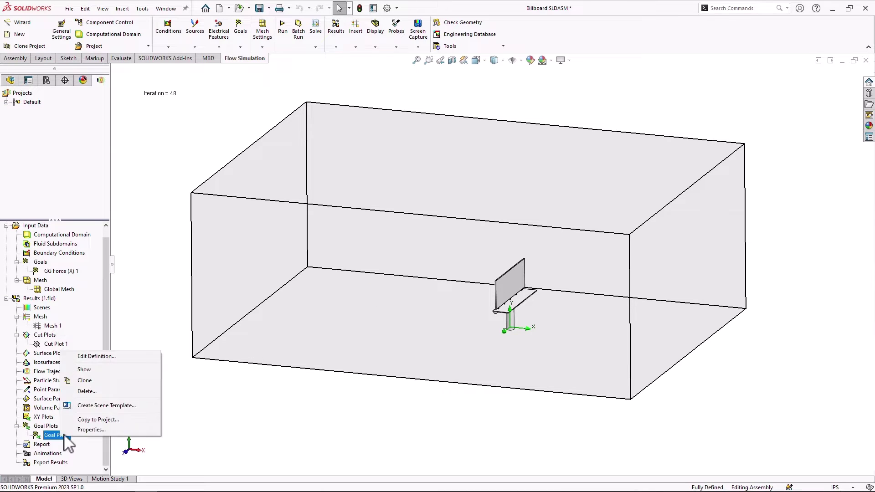
click(98, 356)
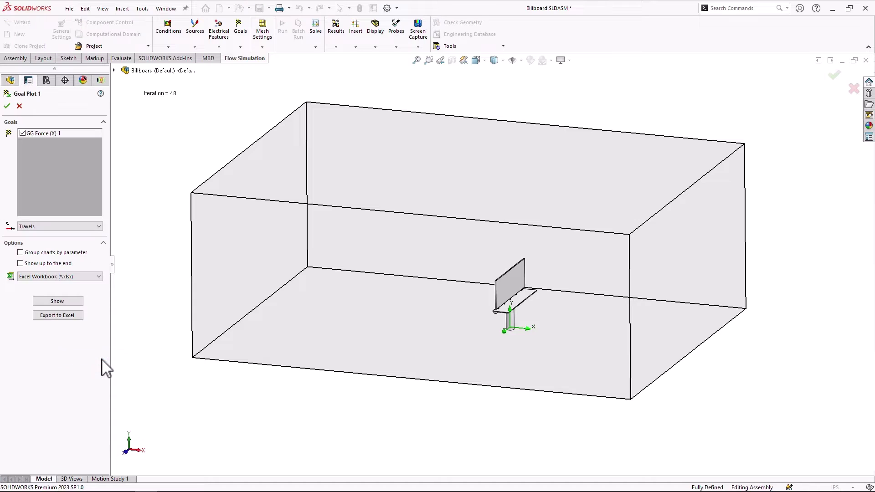
click(69, 303)
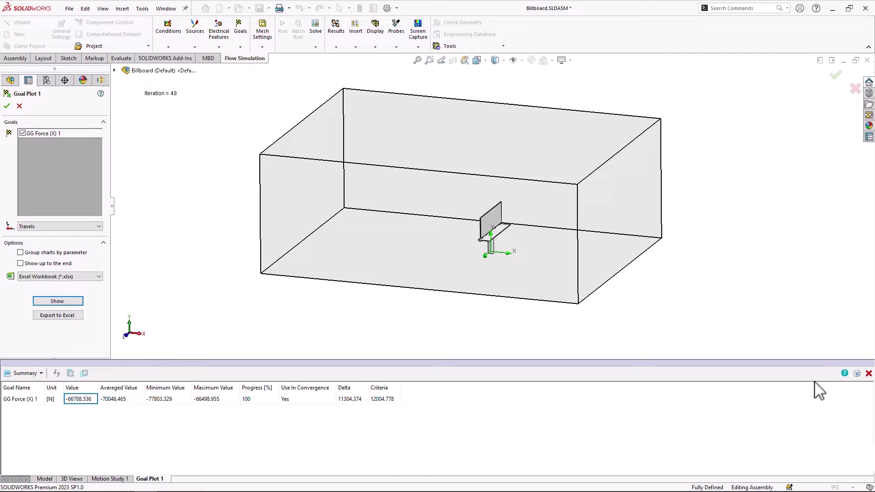
click(869, 373)
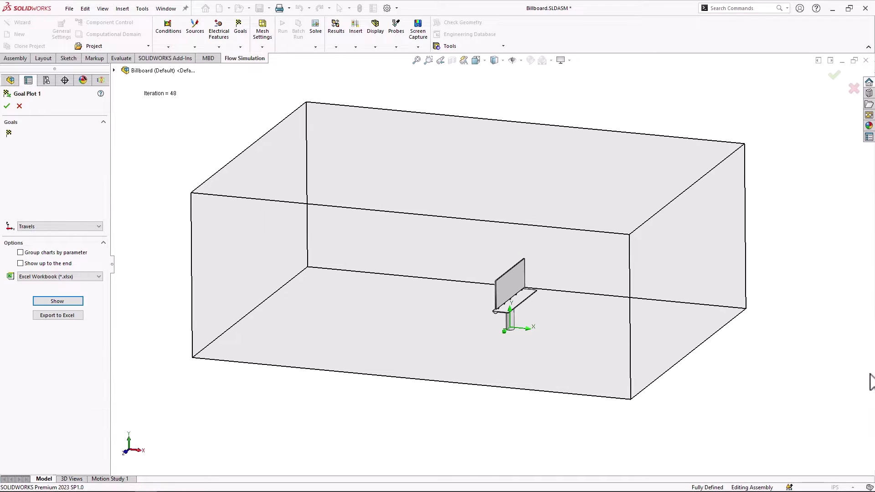
click(7, 106)
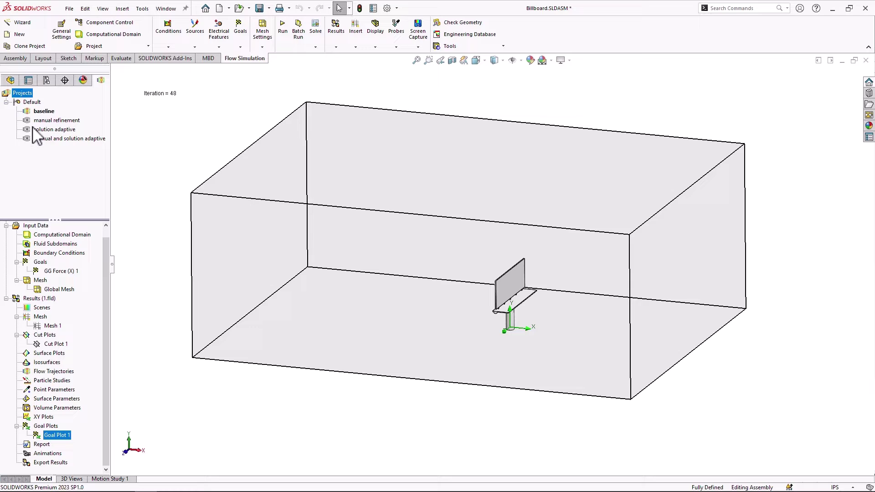
double_click(49, 120)
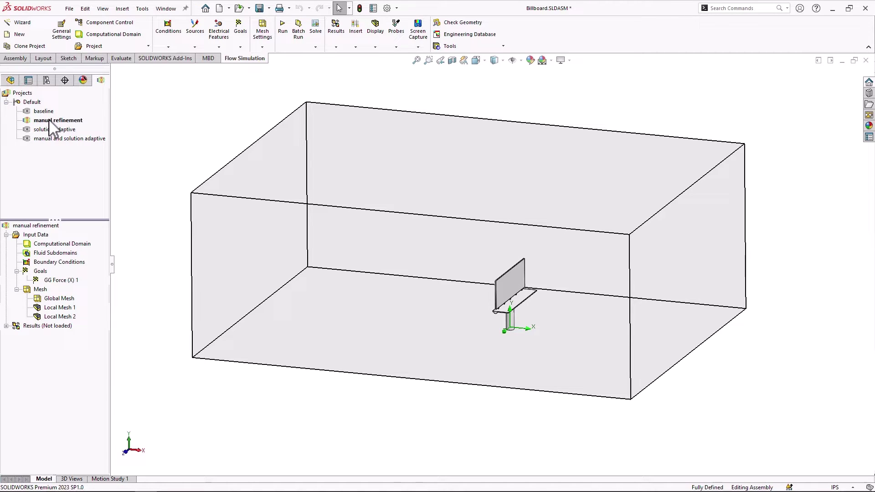
click(7, 102)
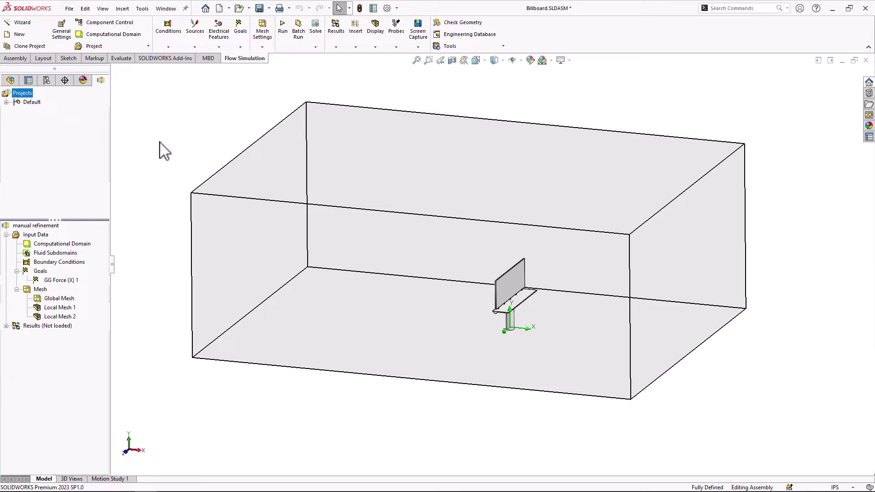
click(57, 308)
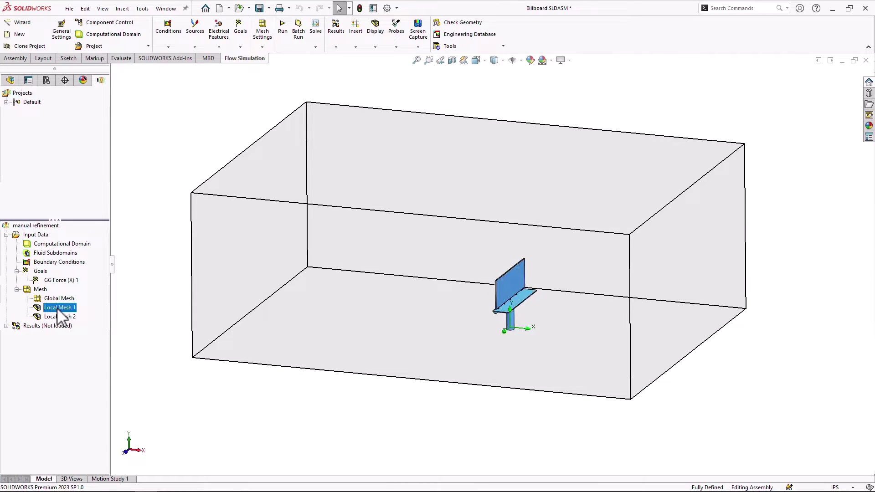
right_click(58, 308)
click(77, 313)
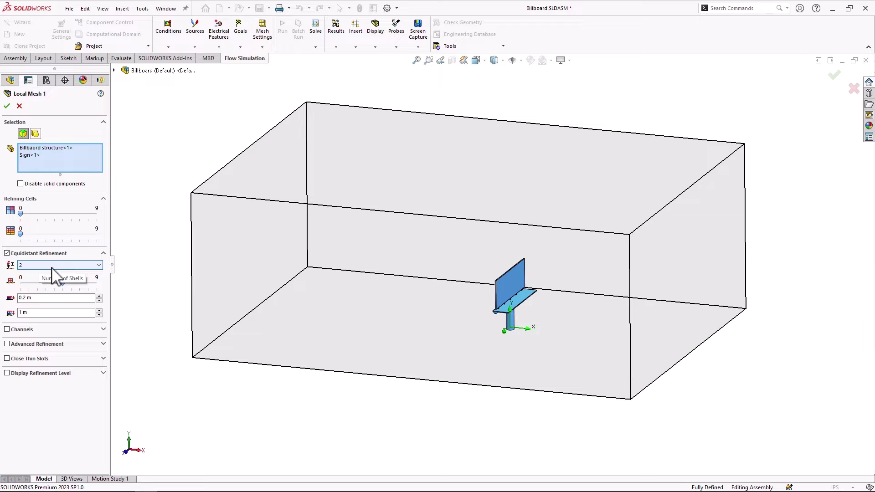
click(6, 105)
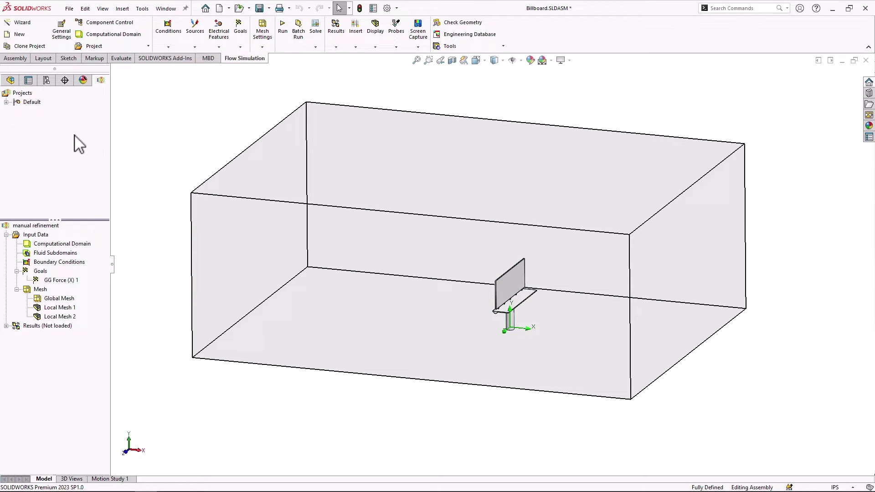
right_click(68, 318)
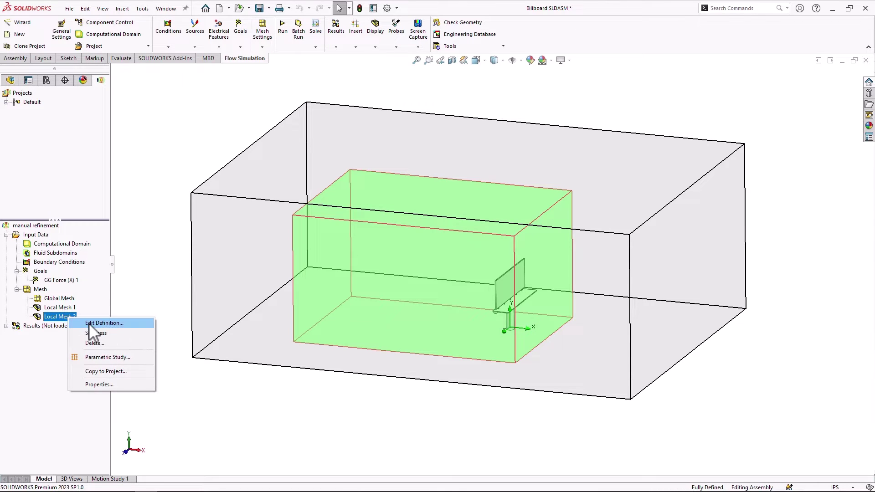
click(126, 322)
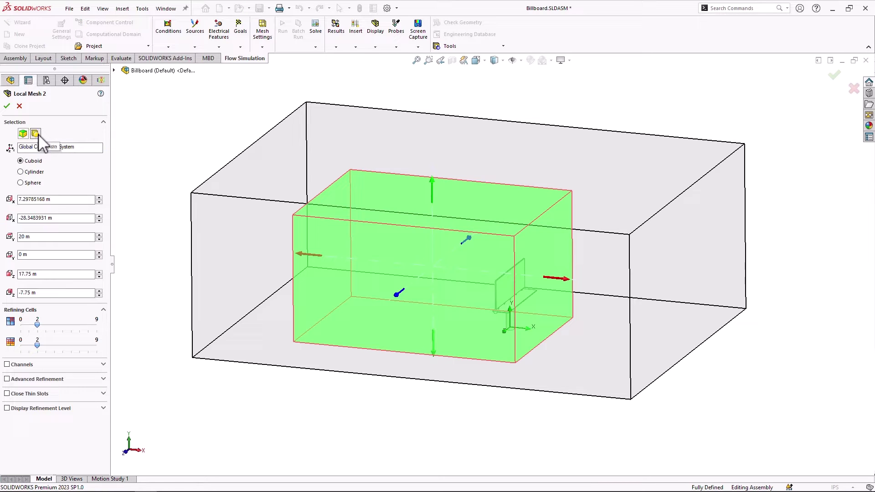
middle_drag(297, 348, 360, 332)
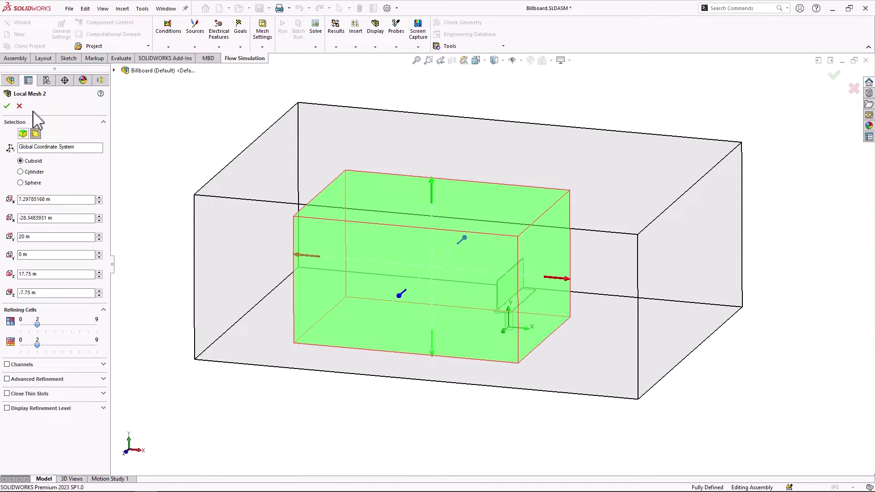
click(7, 106)
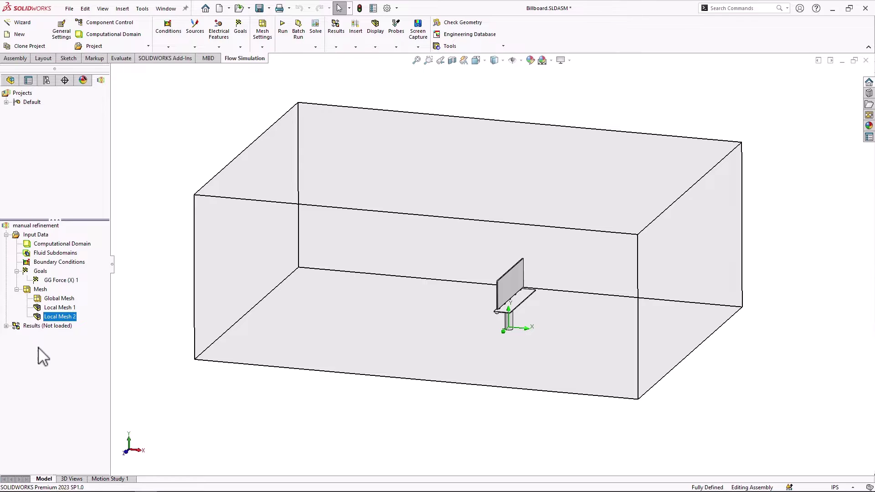
Load the manual refinement results (2.fld) and show the Mesh 1 plot from the front.
double_click(39, 326)
right_click(53, 353)
click(78, 370)
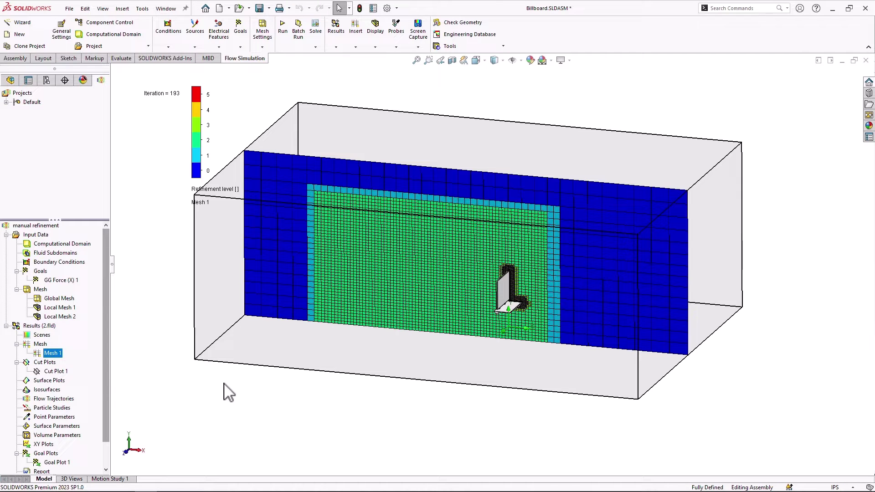
key(space)
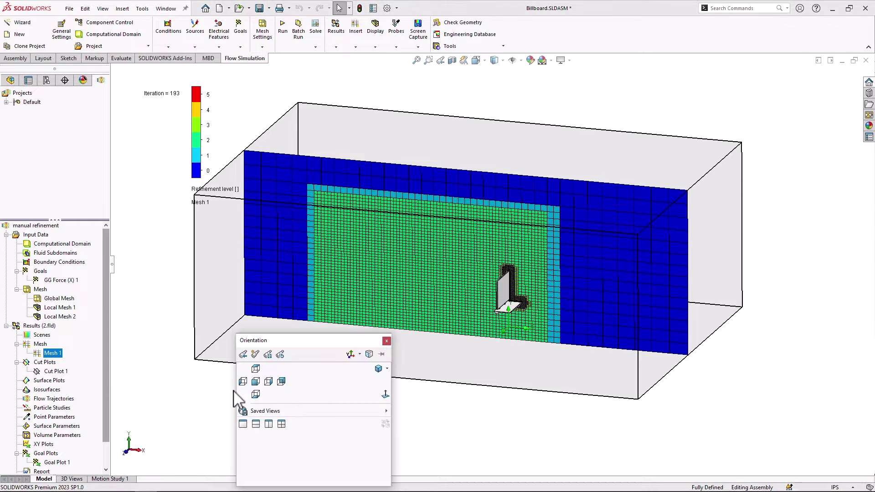
click(386, 395)
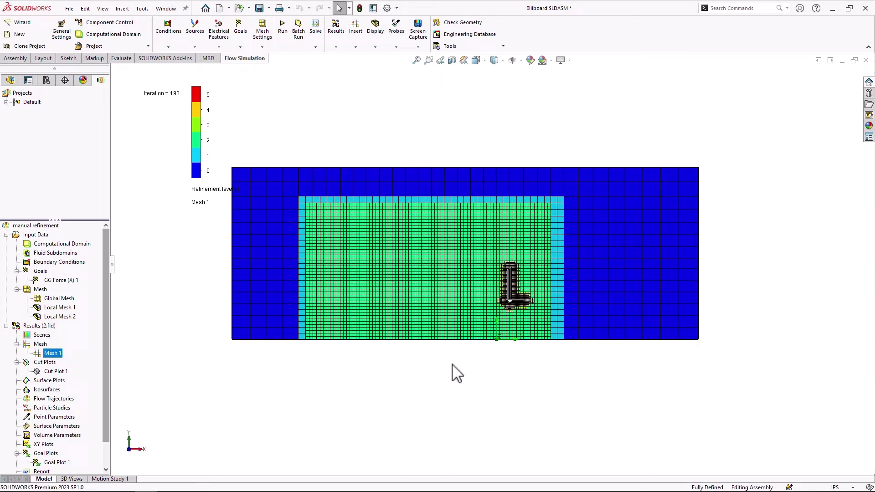
Zoom and pan over the level-5 refined region, then hide the Mesh 1 plot.
scroll(439, 274, down, 3)
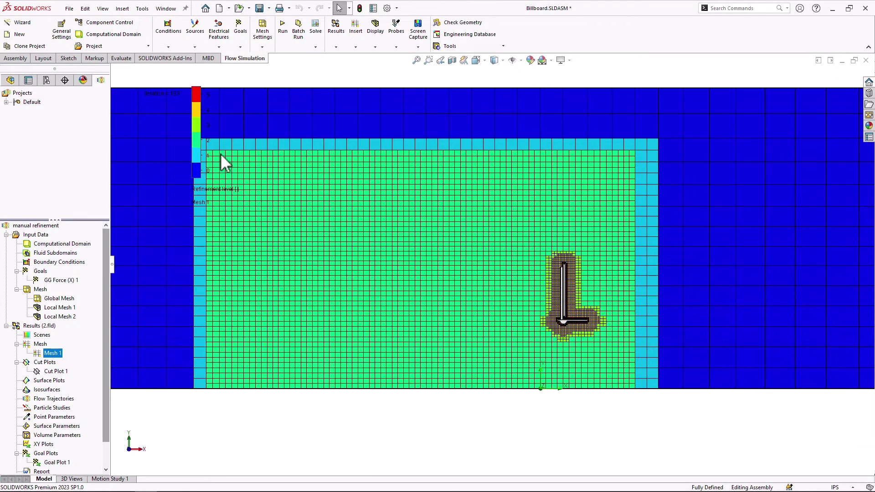
ctrl+middle_drag(269, 247, 318, 276)
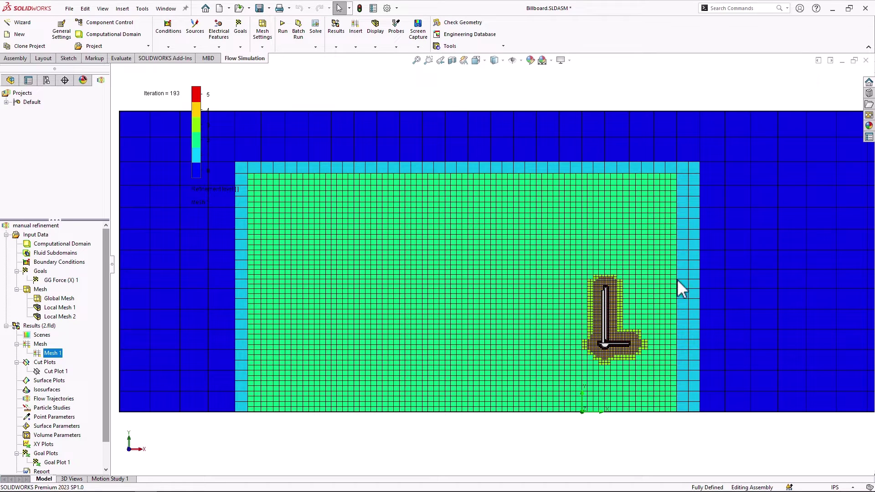
scroll(655, 347, down, 8)
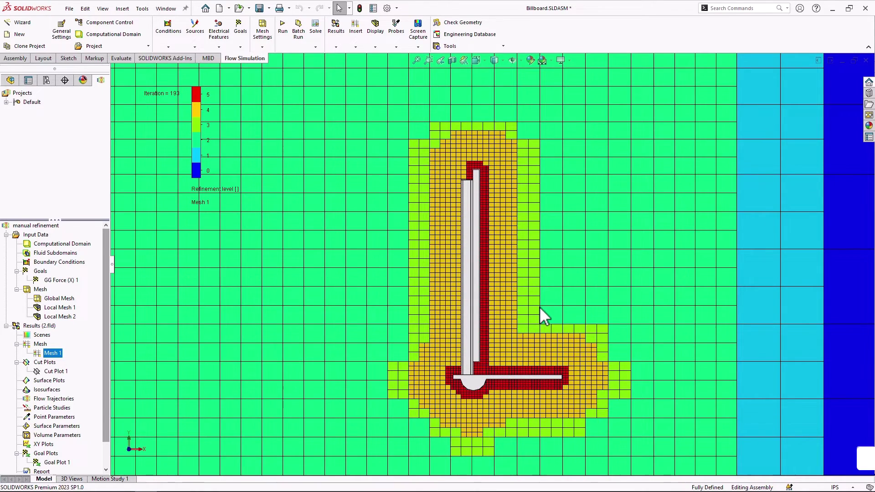
scroll(500, 283, up, 8)
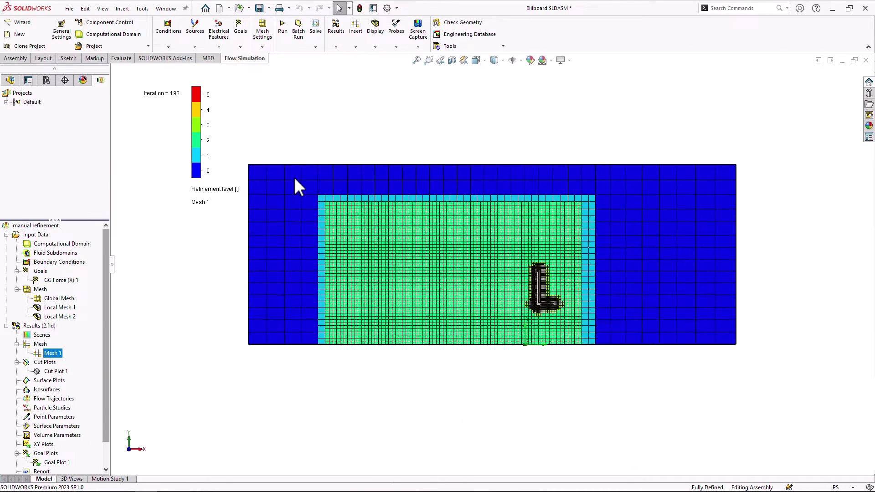
scroll(294, 180, down, 1)
right_click(67, 354)
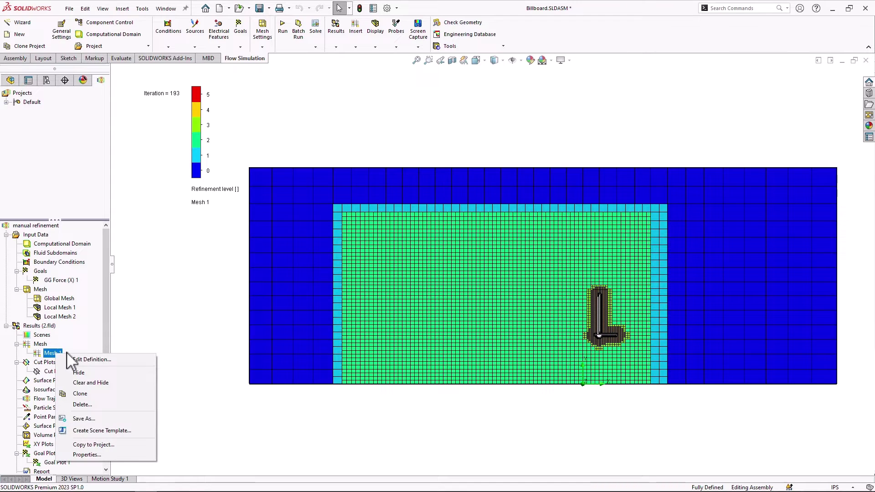
click(78, 372)
right_click(55, 372)
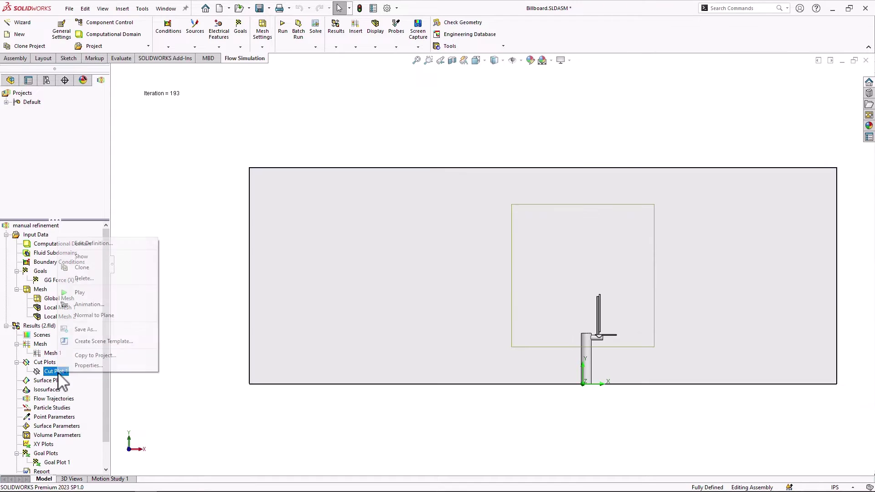
Show Cut Plot 1 for manual refinement and activate the solution adaptive configuration.
click(100, 258)
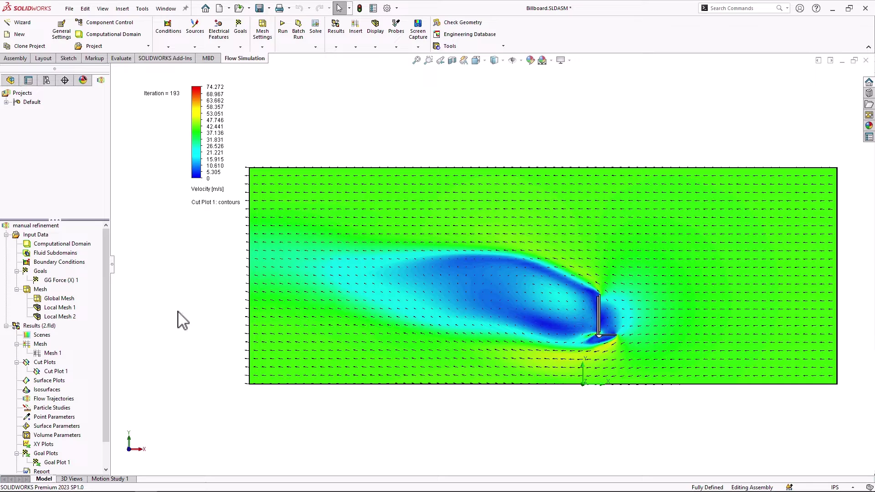
click(6, 102)
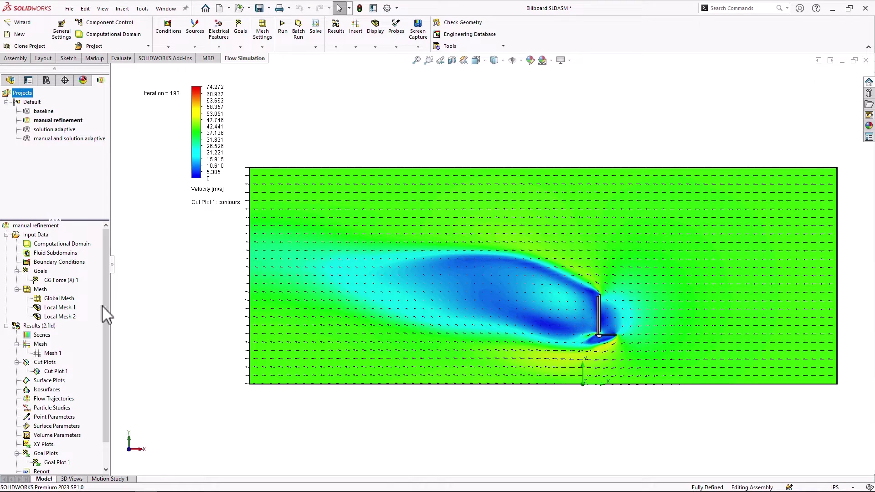
click(182, 347)
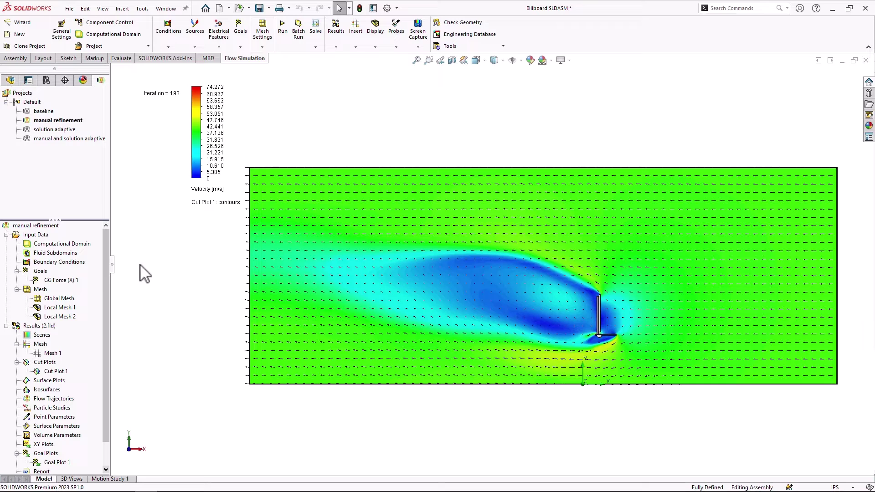
double_click(44, 129)
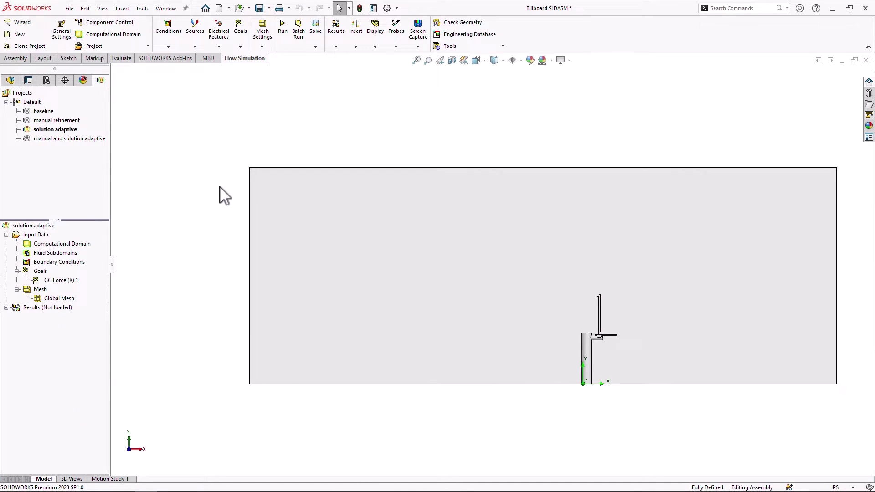
middle_drag(545, 230, 576, 273)
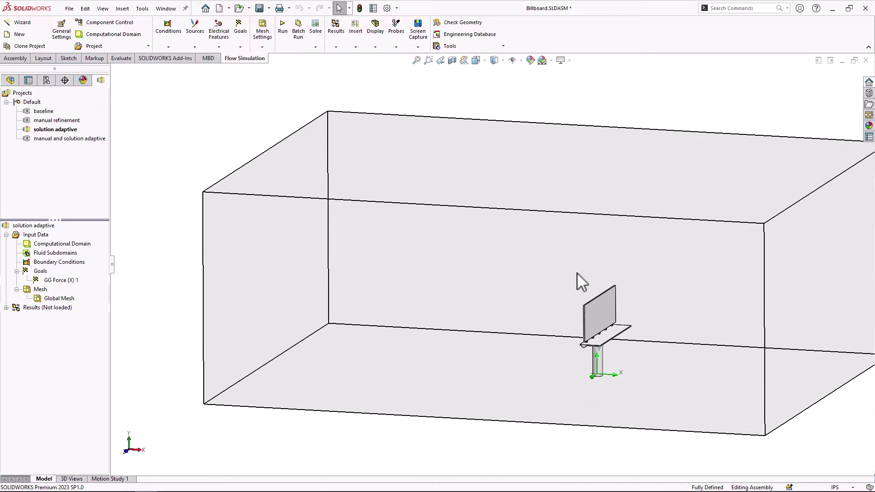
scroll(723, 287, up, 4)
scroll(594, 245, down, 2)
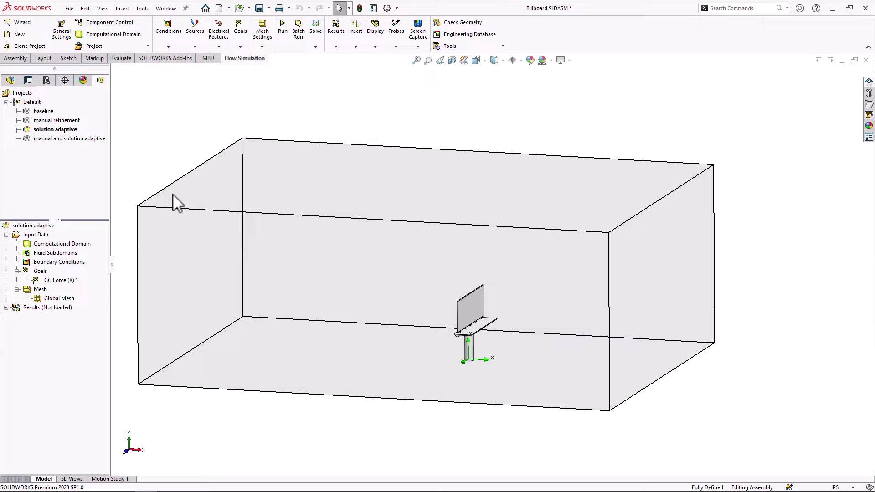
click(45, 112)
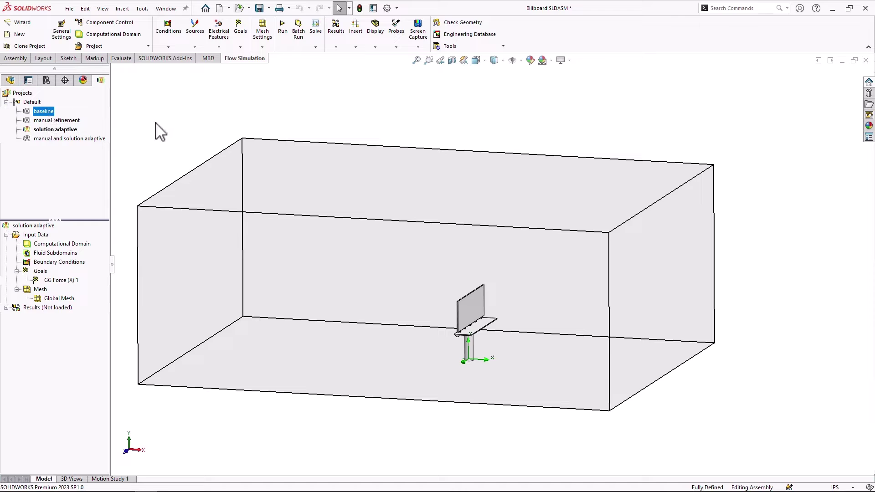
Open Calculation Control Options and confirm the Global Domain refinement level stays at 4.
right_click(42, 235)
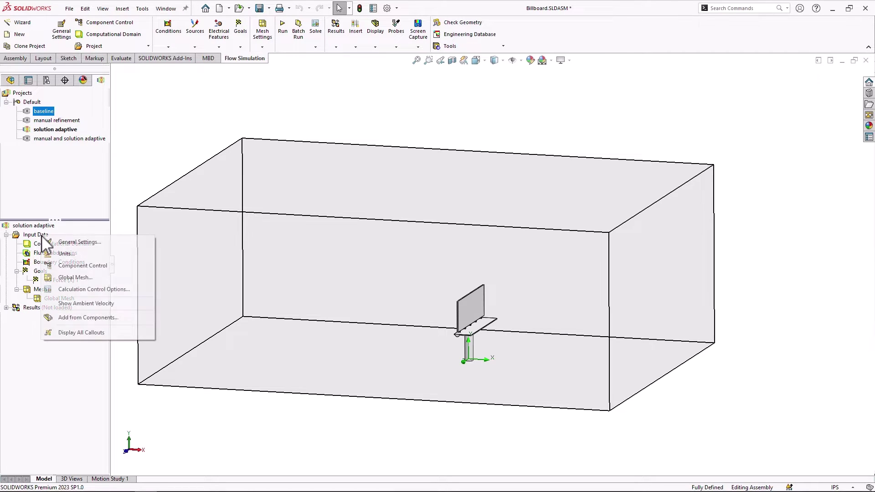
click(126, 292)
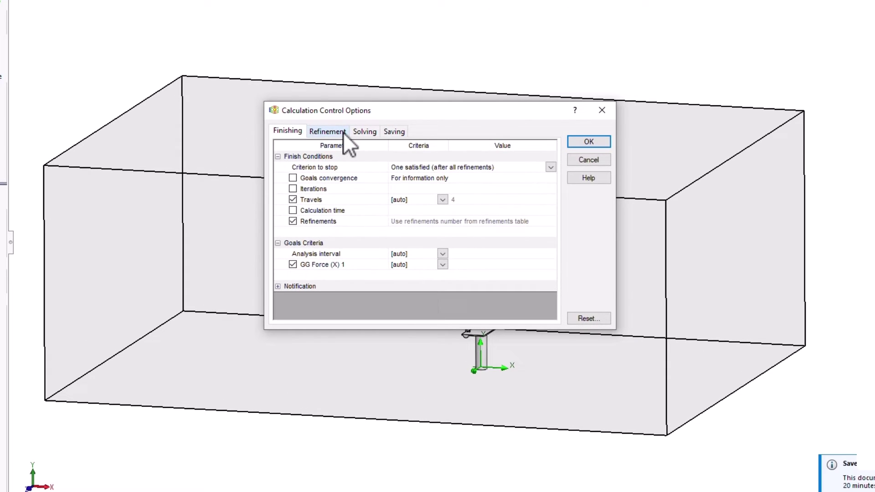
click(343, 133)
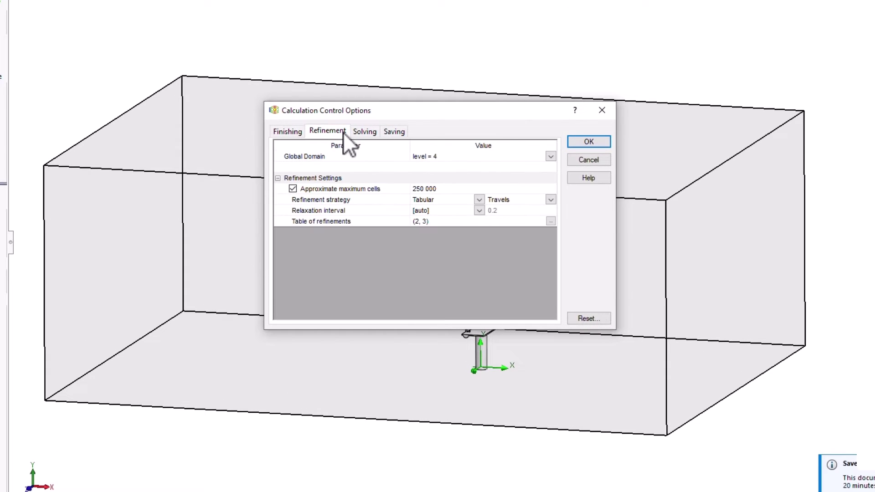
click(330, 158)
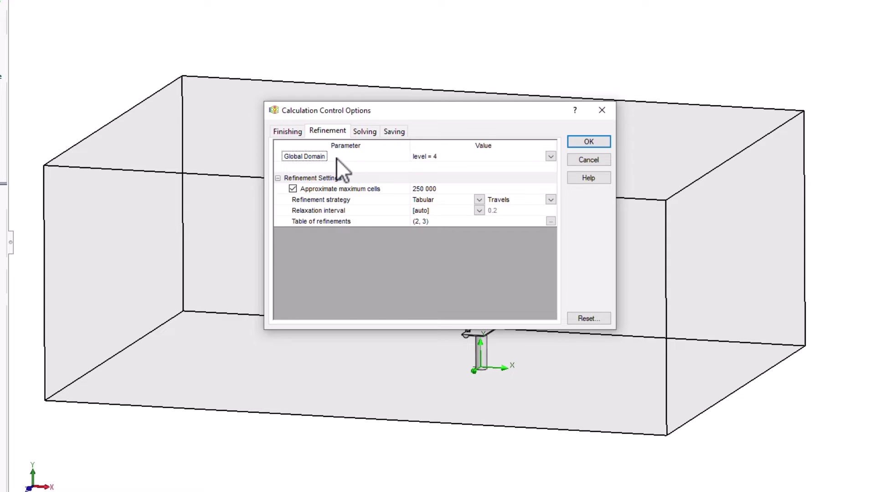
click(550, 156)
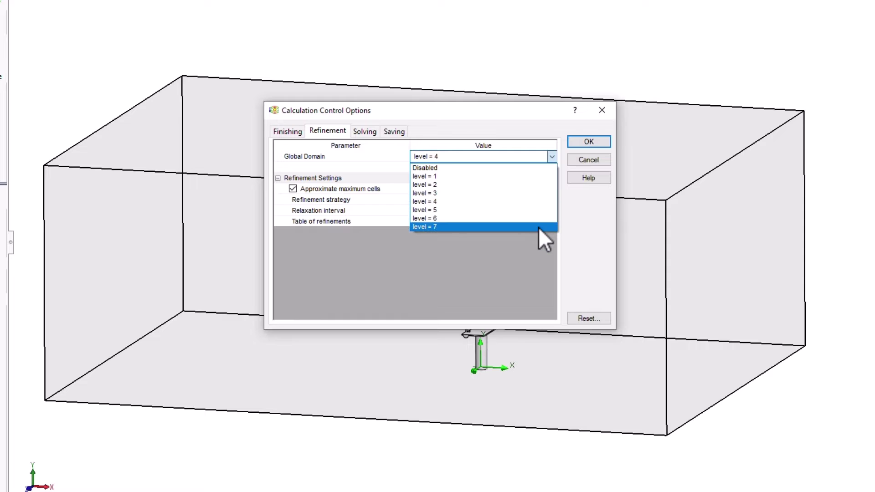
click(588, 222)
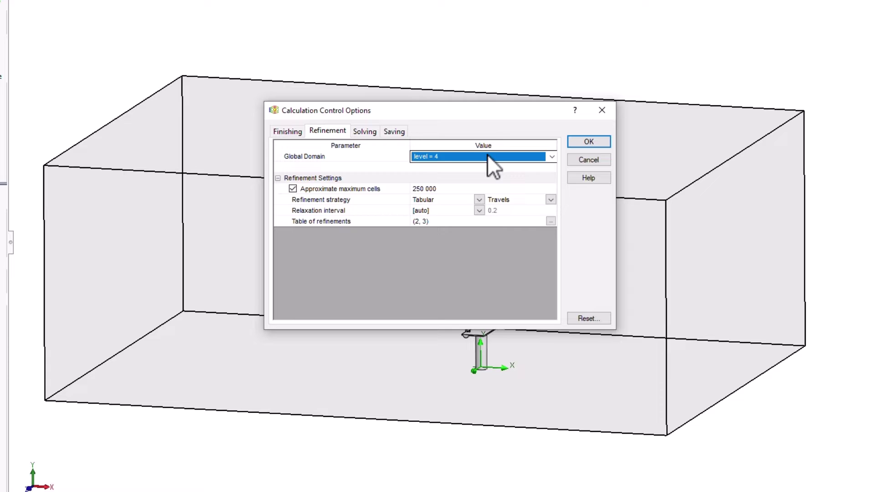
Keep about 250 000 maximum cells, Tabular strategy and Travels units, then edit the refinements table.
click(441, 189)
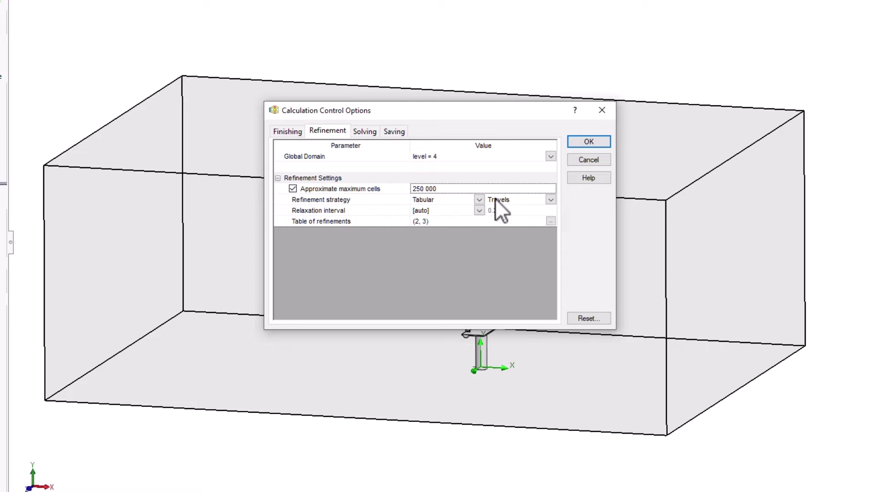
click(481, 199)
click(480, 199)
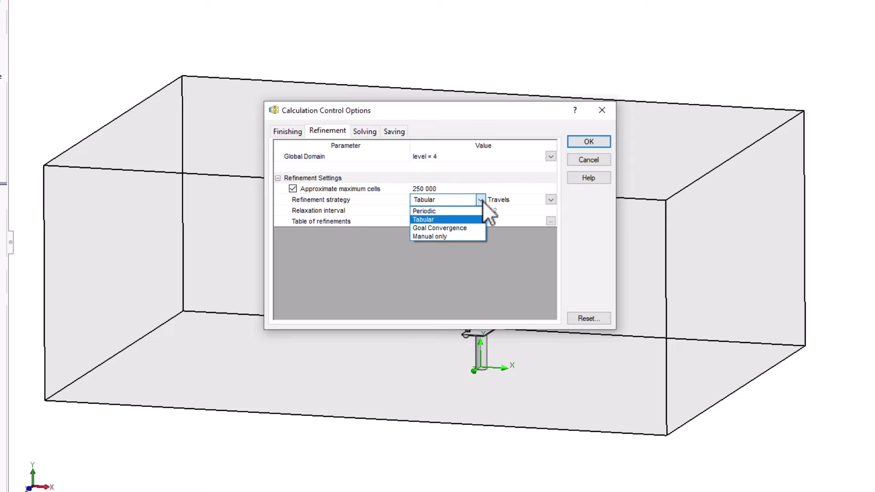
click(574, 210)
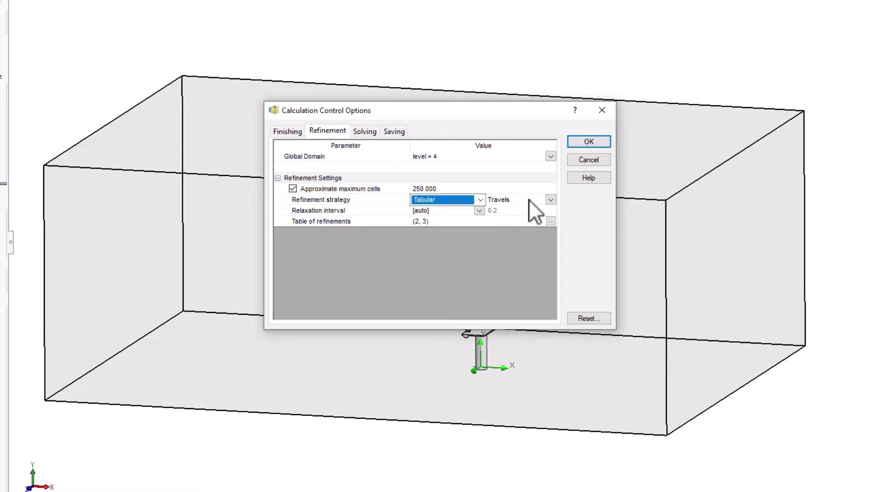
click(550, 201)
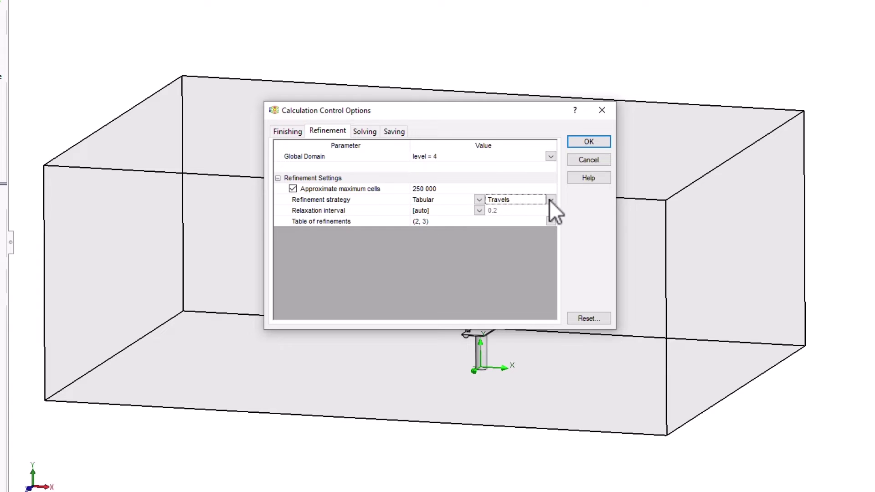
click(551, 201)
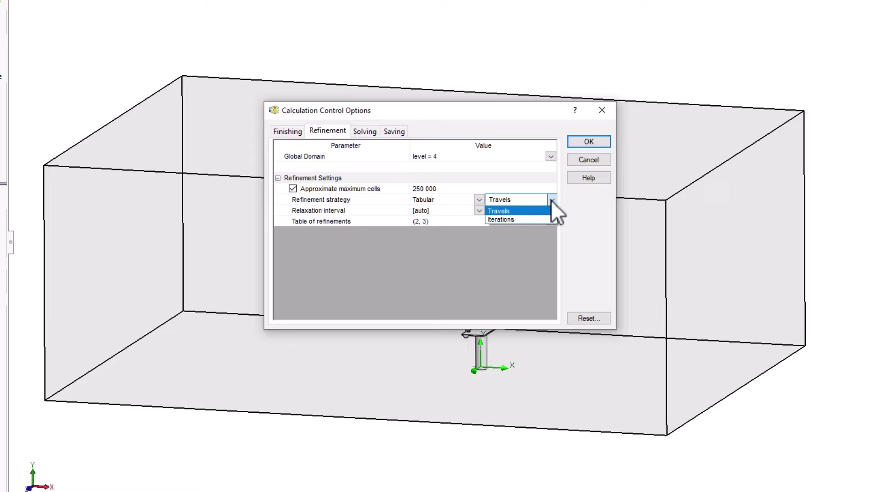
click(552, 201)
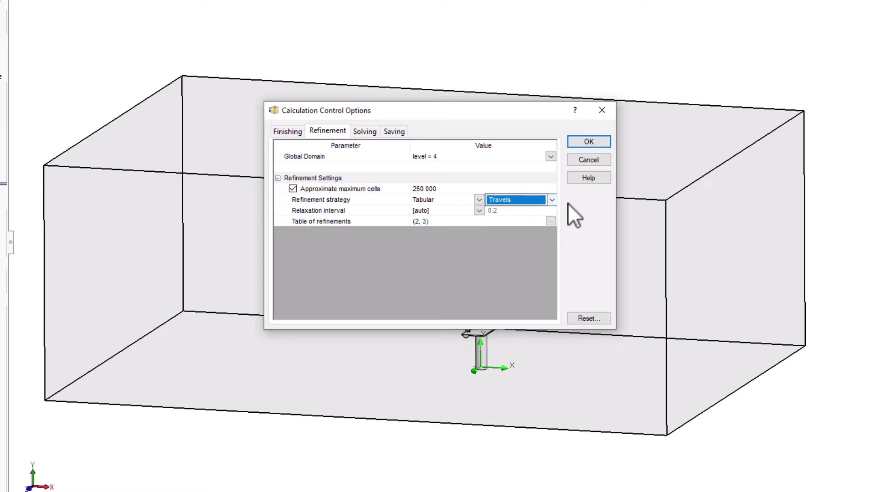
click(362, 221)
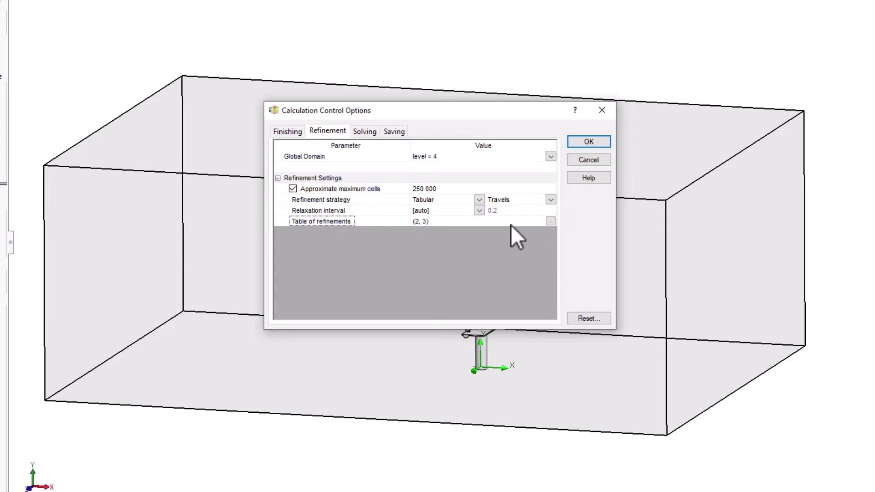
click(550, 221)
click(551, 221)
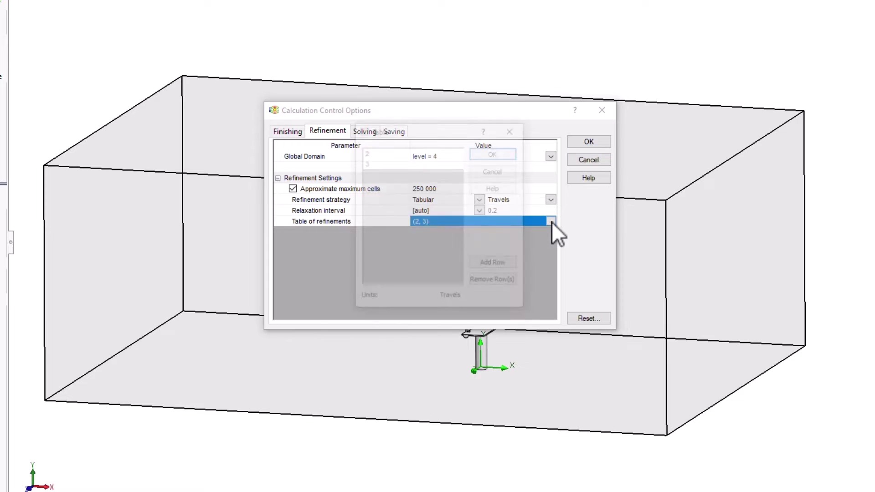
drag(419, 134, 408, 254)
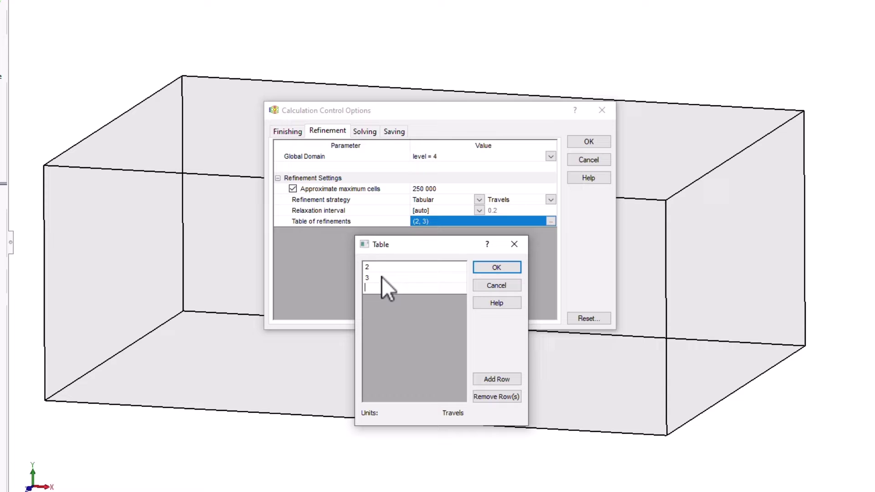
click(495, 268)
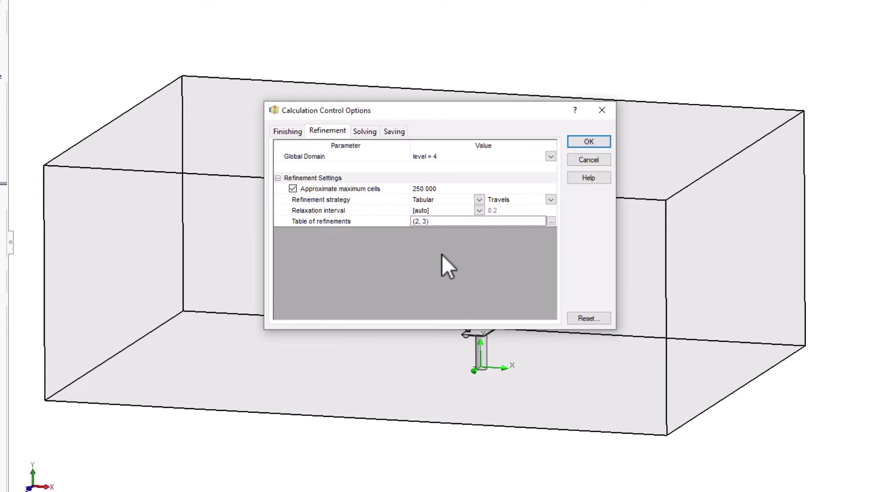
click(350, 214)
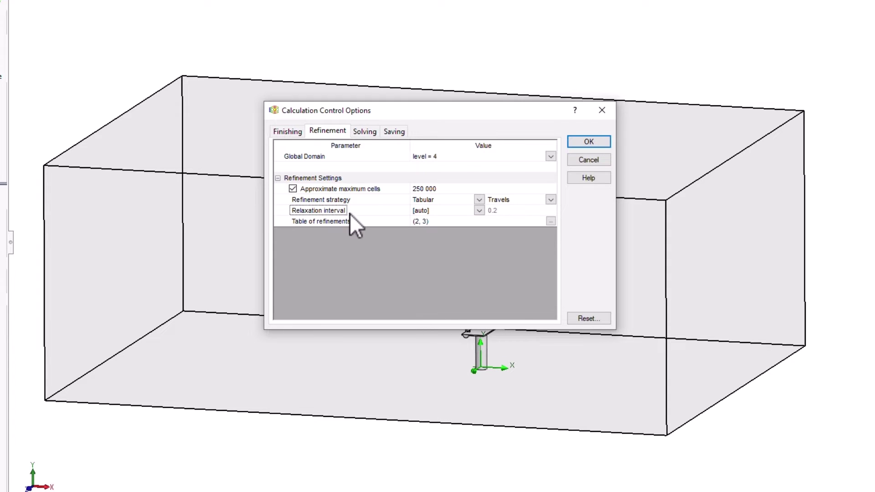
click(501, 212)
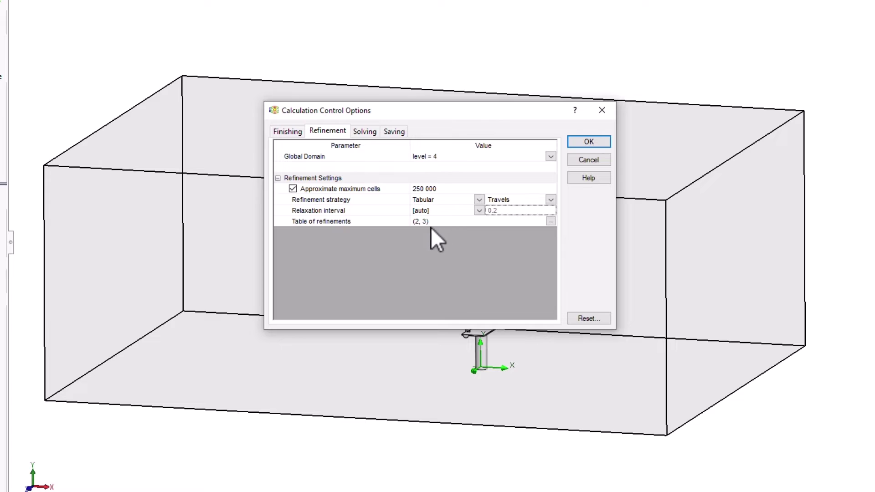
Review the finish conditions: goals convergence, Travels at 4 and Refinements checked.
click(294, 134)
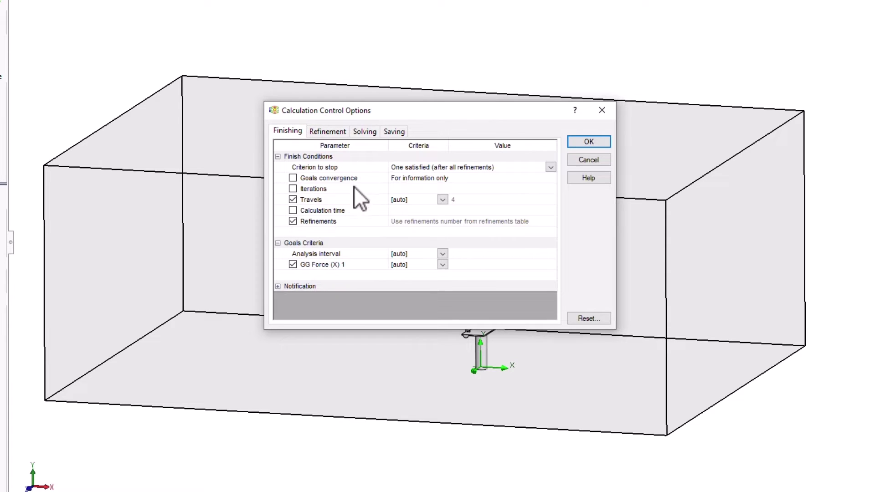
click(419, 180)
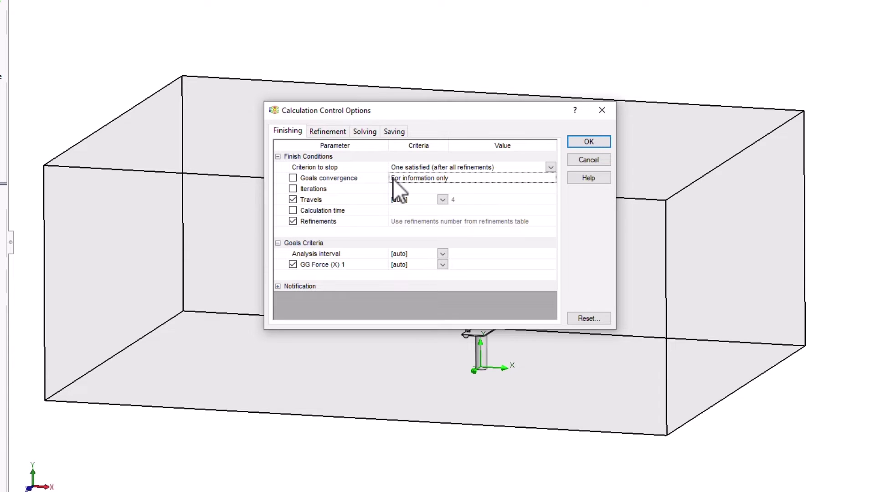
click(313, 199)
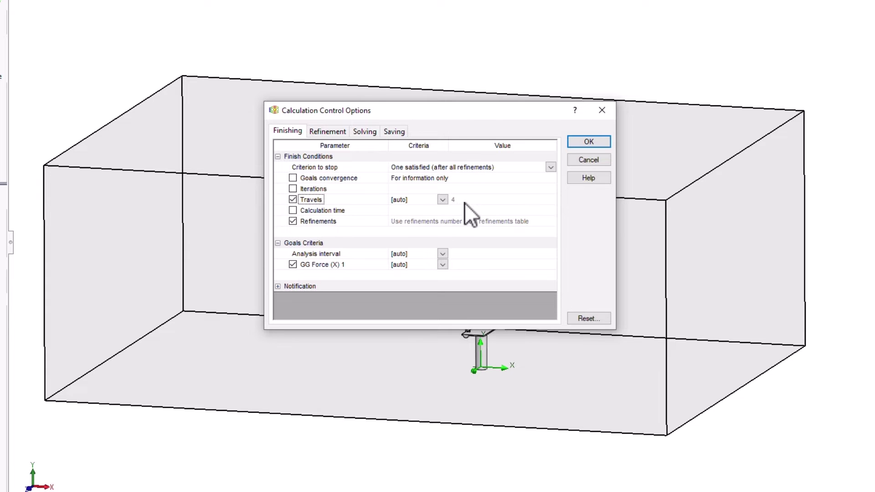
click(401, 224)
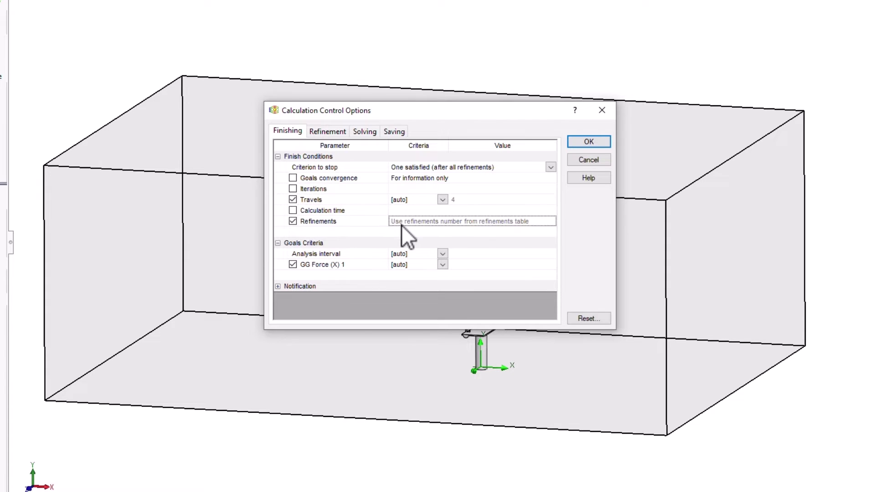
click(354, 199)
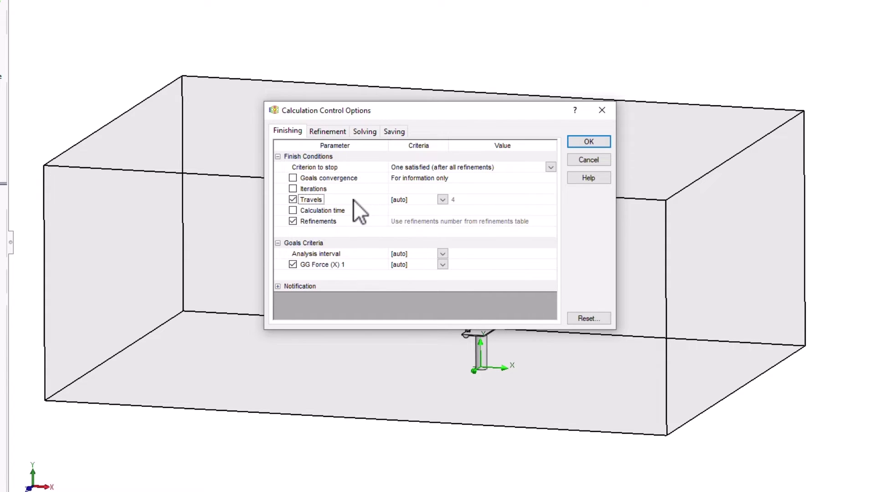
Accept the calculation control settings and start a new mesh-and-solve run for solution adaptive.
click(469, 202)
click(598, 142)
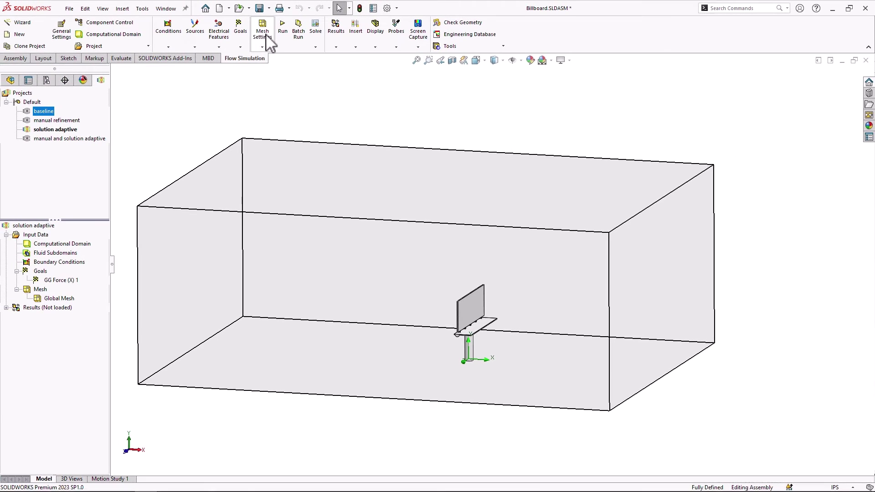
click(282, 34)
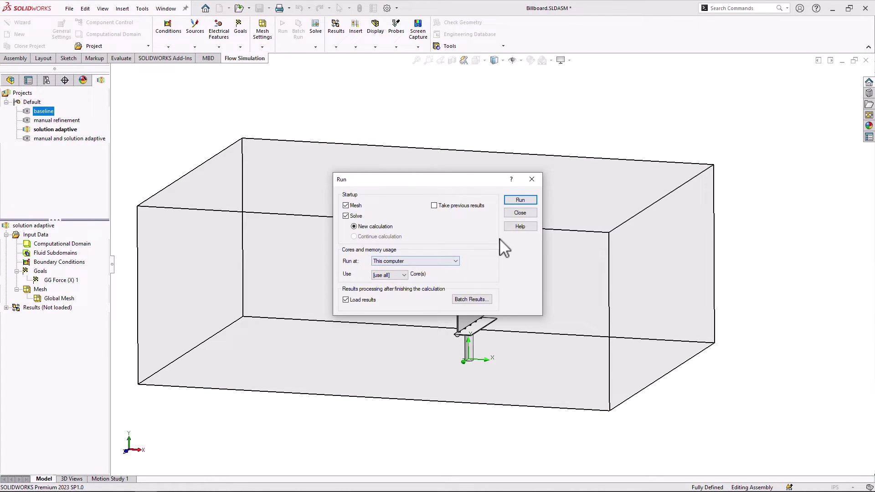
click(520, 200)
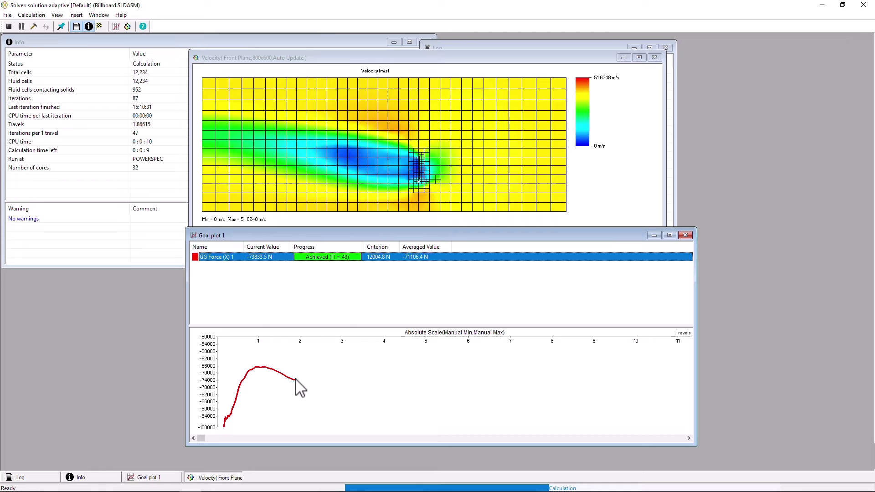
Keep the goal plot X-axis in Travels and check run info showing 221,938 cells.
double_click(366, 400)
drag(326, 343, 716, 296)
click(625, 318)
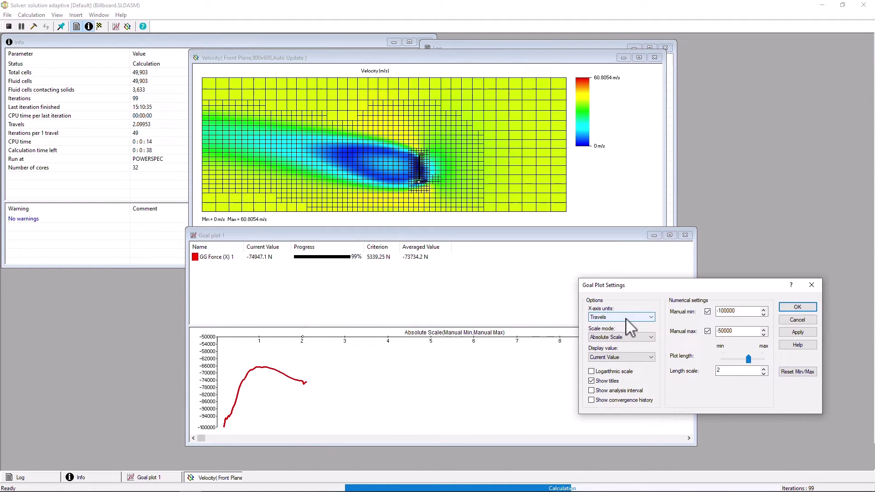
click(622, 325)
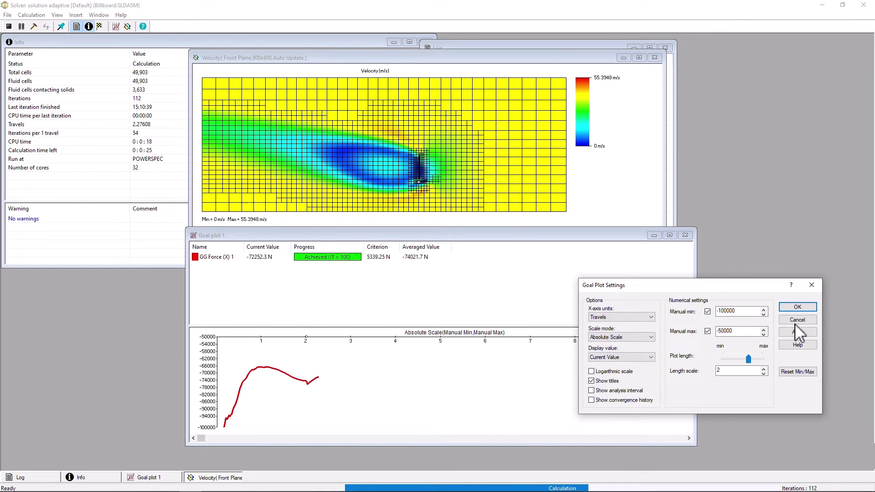
click(797, 307)
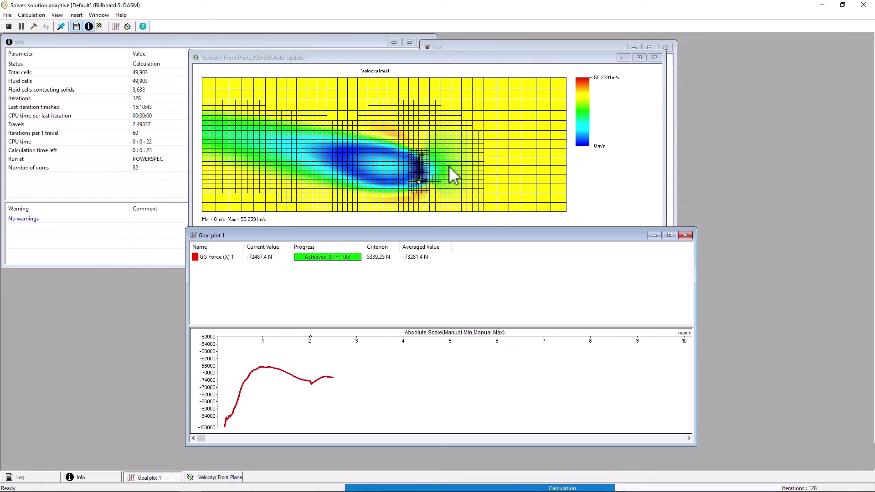
click(127, 73)
click(552, 182)
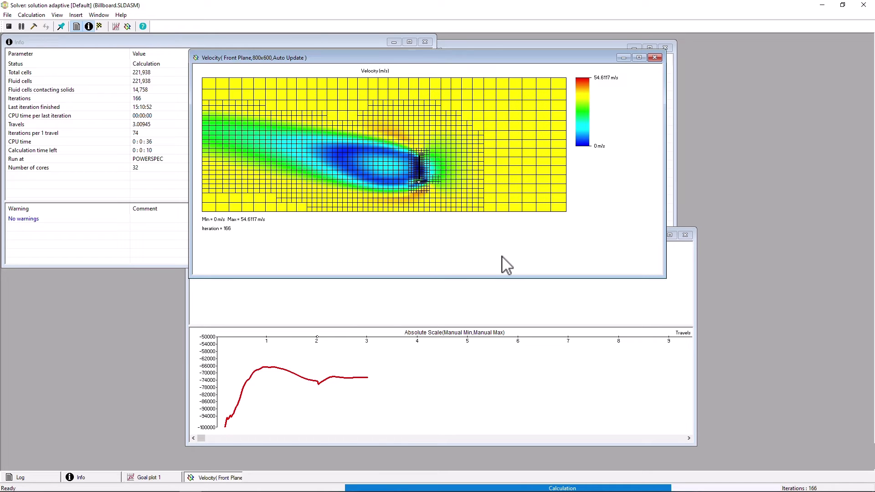
Monitor the velocity and goal plots until GG Force (X) 1 is achieved near -70,029 N.
click(145, 73)
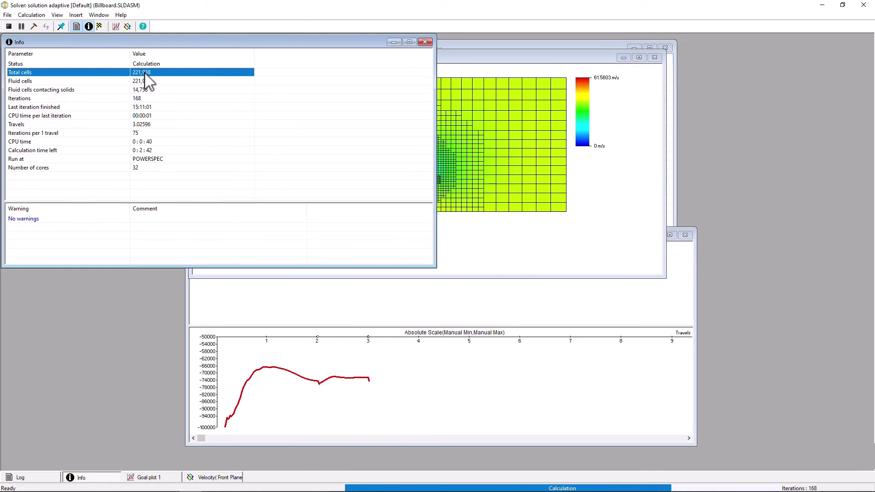
click(580, 256)
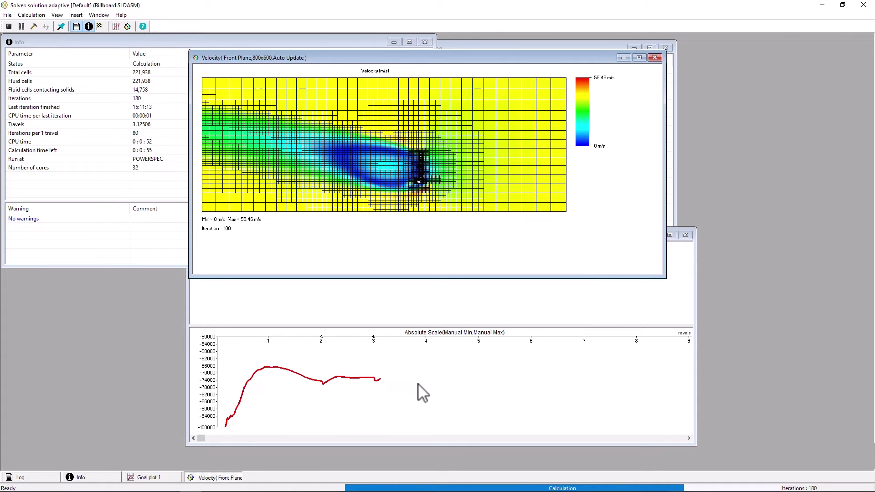
click(523, 420)
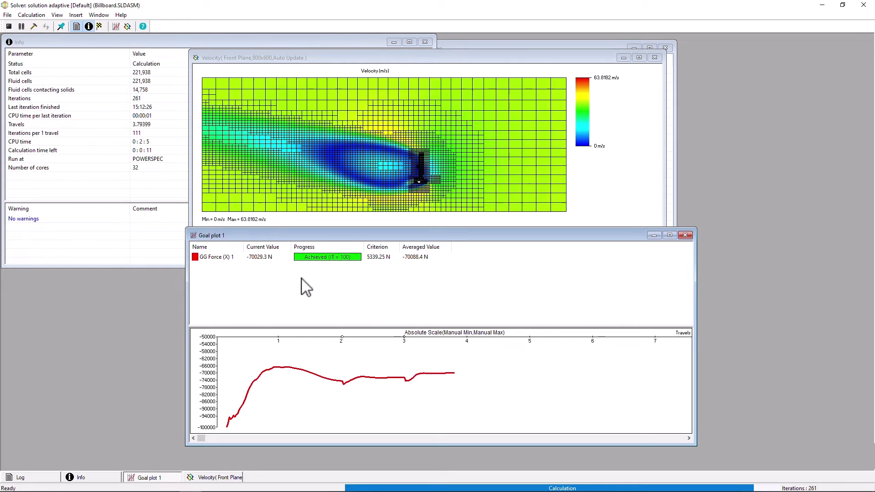
Wait for the solver to finish at 286 iterations, then bring the Velocity (Front Plane) plot forward.
click(260, 258)
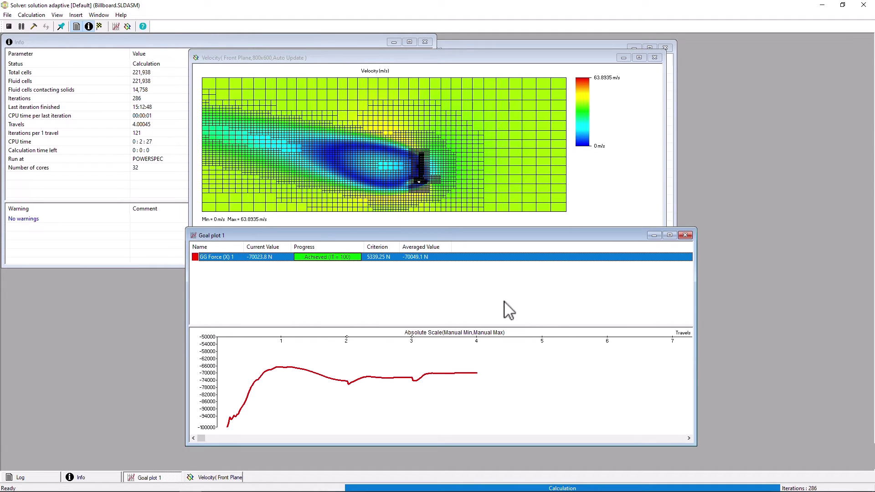
click(619, 206)
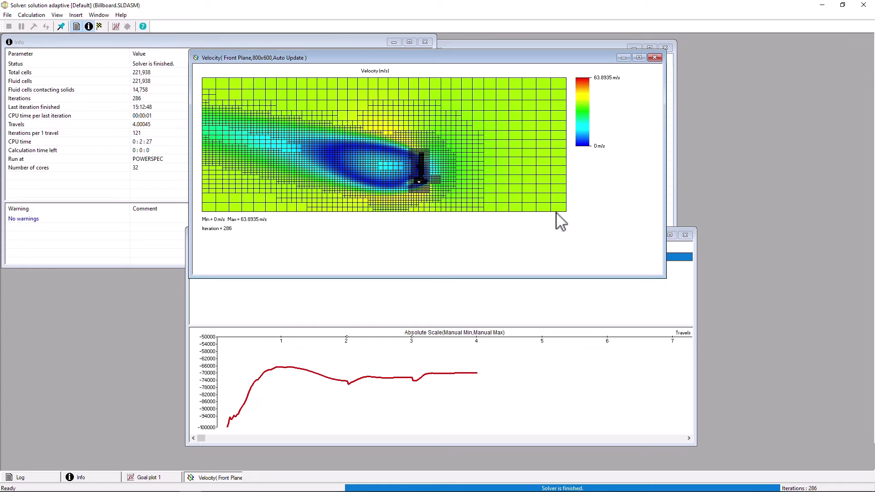
Close the solver and show Goal Plot 1 for GG Force (X) 1 in the solution adaptive results.
click(863, 5)
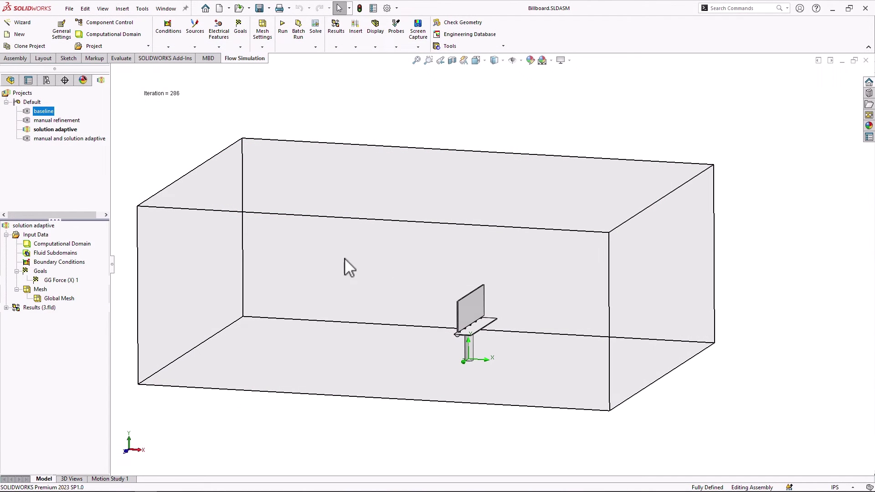
click(6, 308)
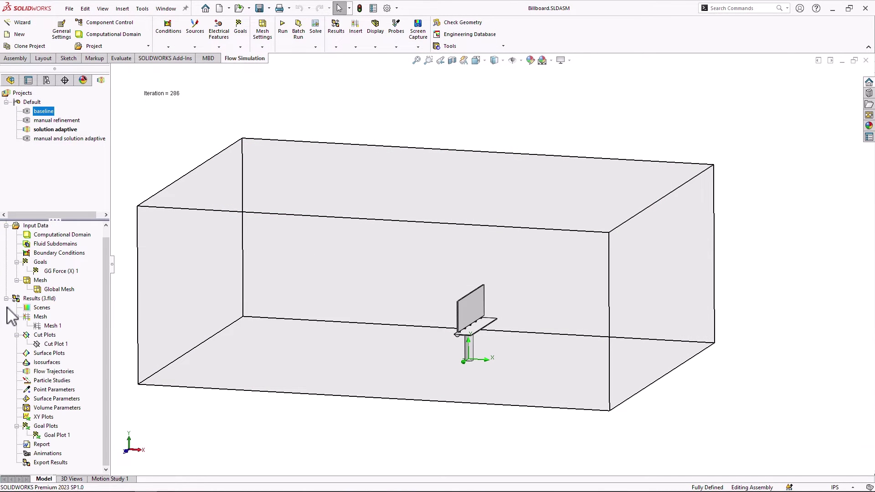
right_click(51, 436)
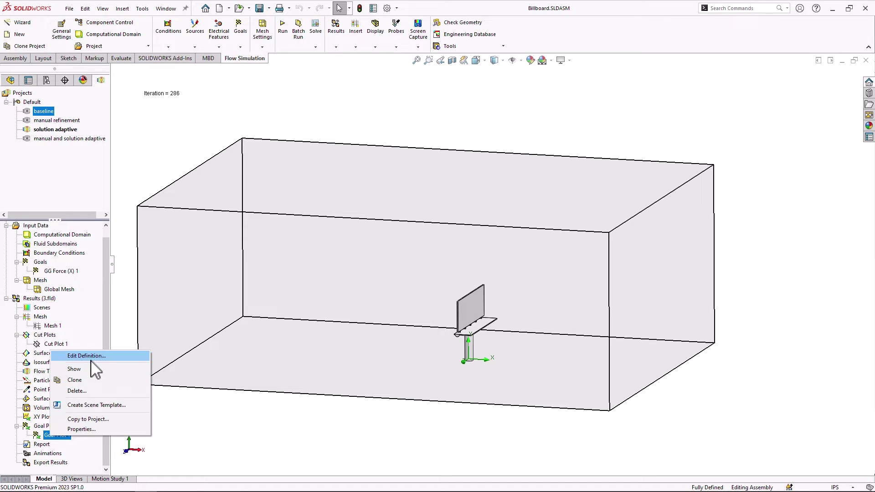
click(91, 360)
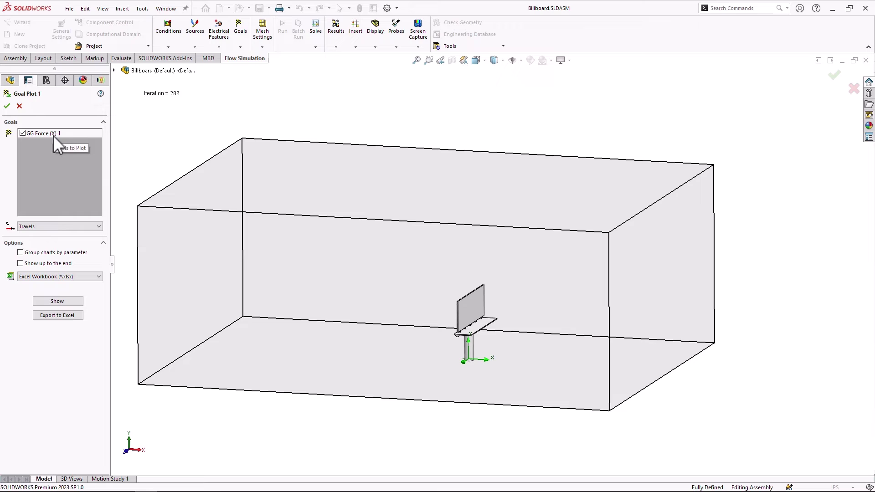
click(52, 300)
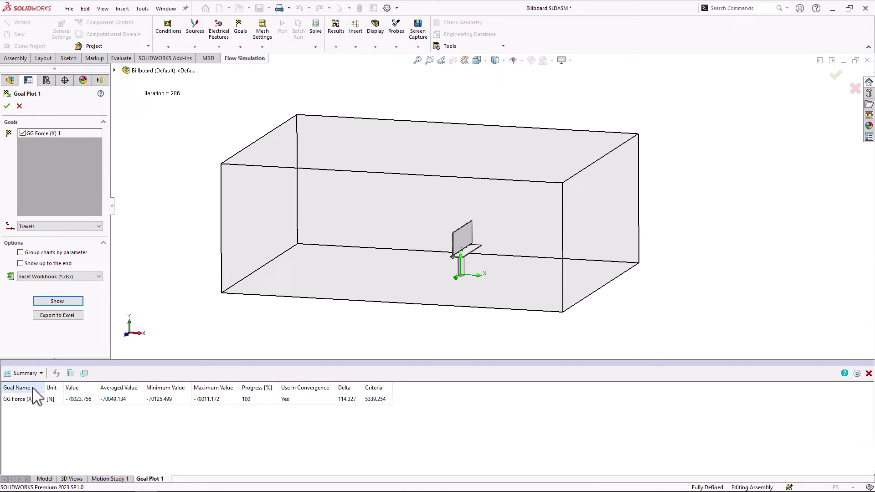
Switch the goal plot from Summary to History and edit the y-axis minimum.
click(36, 373)
click(30, 401)
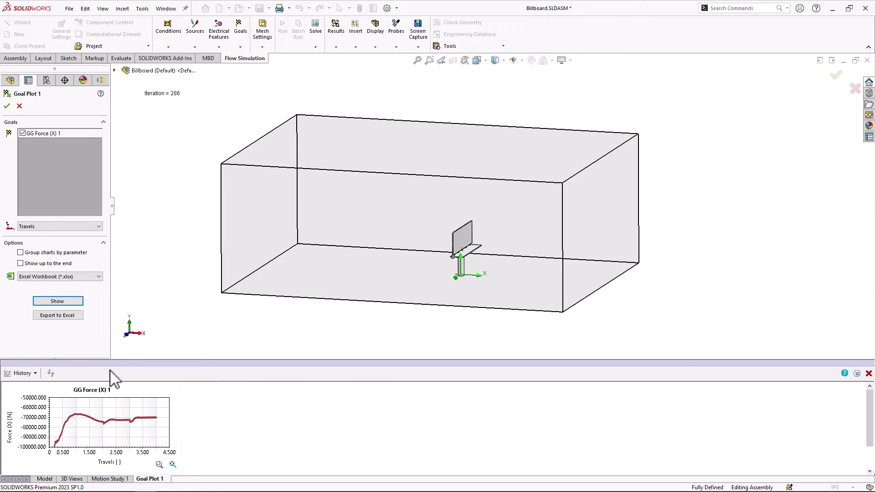
drag(121, 360, 167, 251)
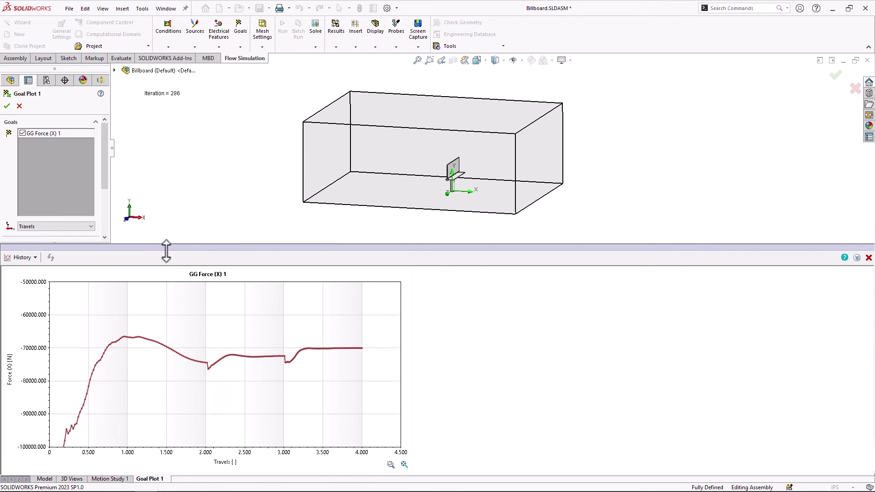
click(34, 447)
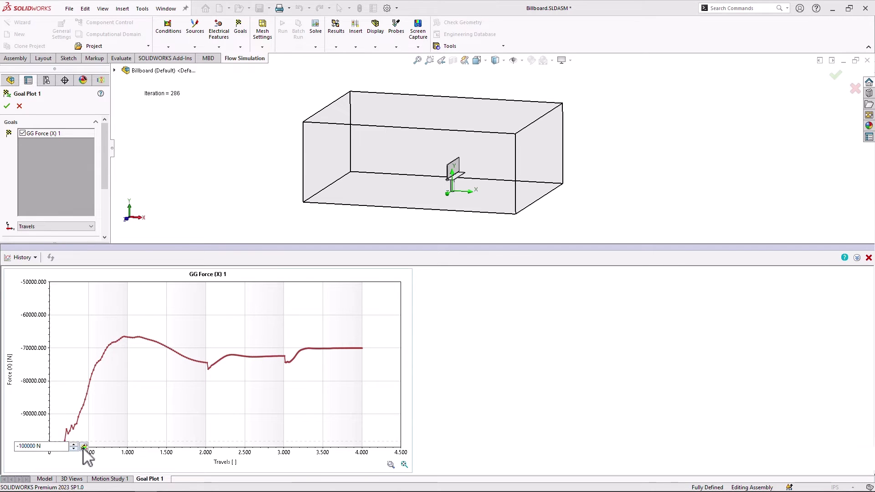
click(85, 447)
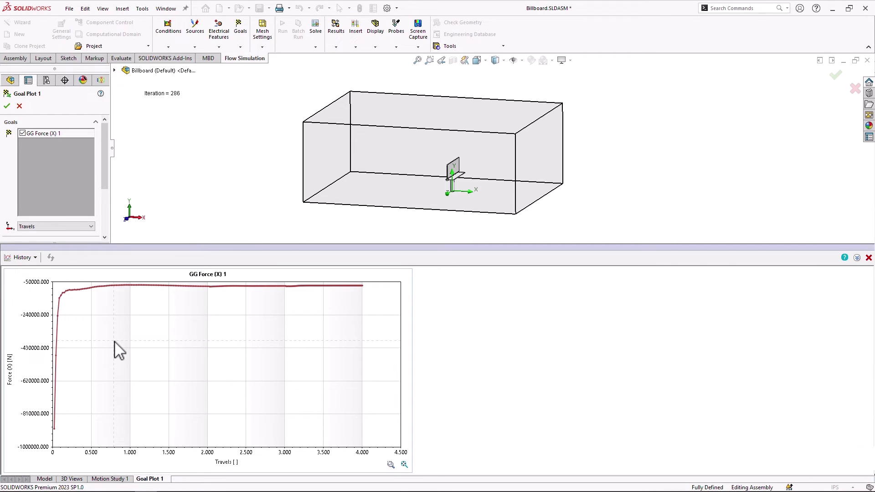
Correct the y-axis minimum to -100000 N, confirm the curve settles near -70000 N, and close.
click(40, 447)
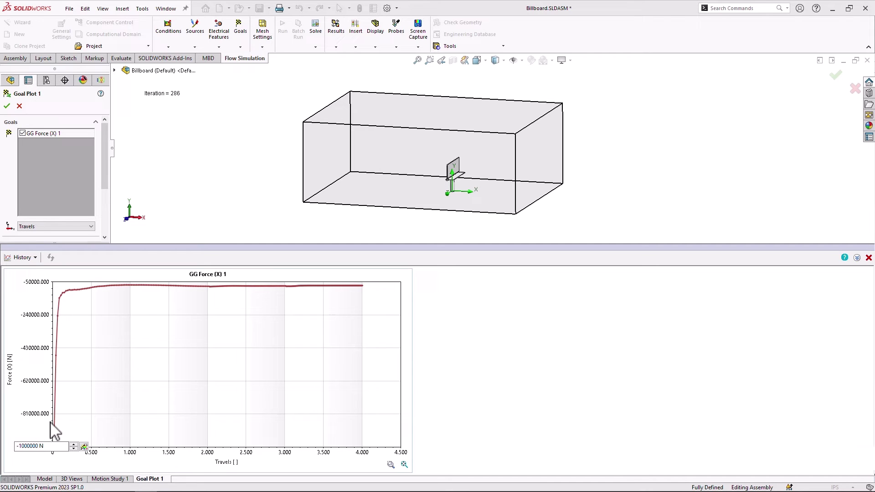
key(BackSpace)
key(Return)
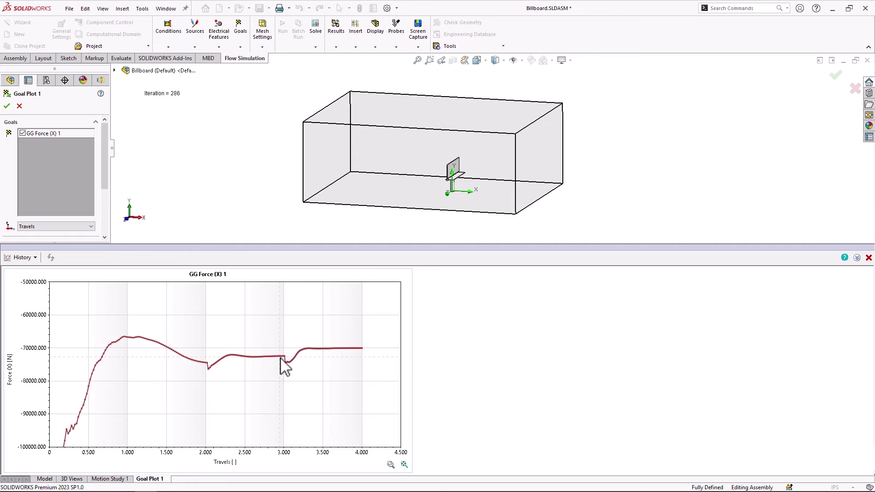
mouse_move(280, 357)
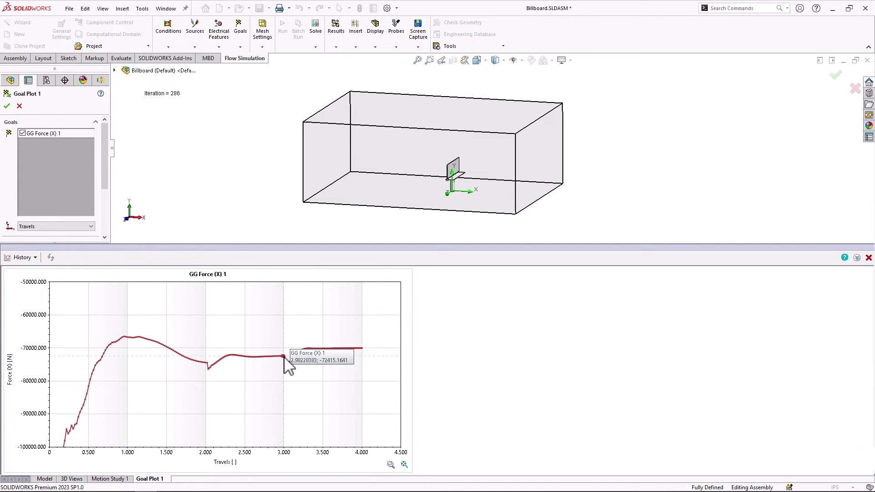
mouse_move(359, 349)
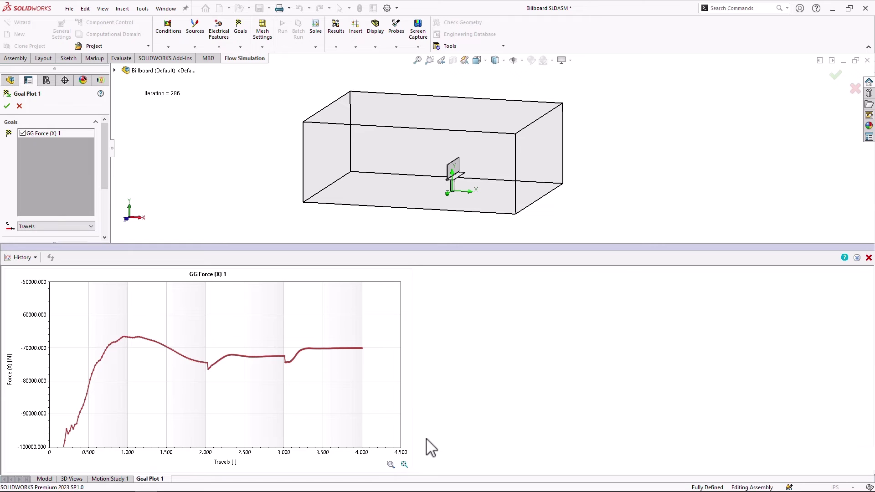
click(868, 258)
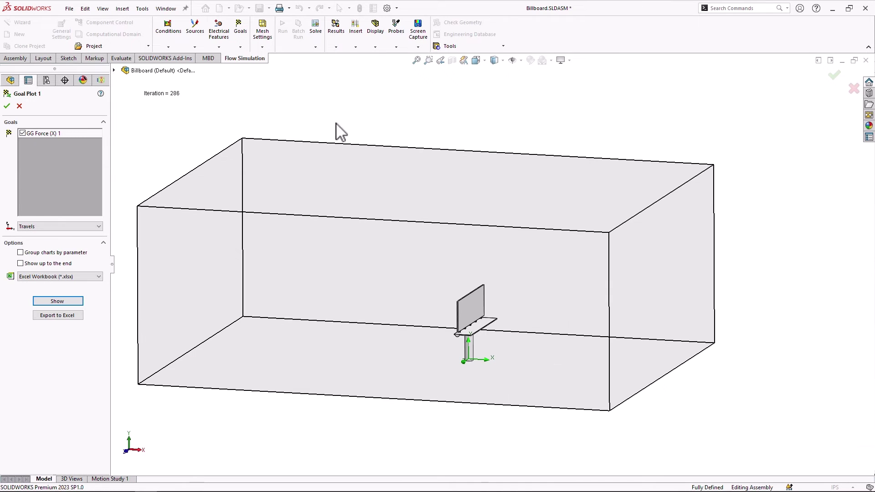
Review the Travels finish criterion and tabular refinement at travels 2 and 3 in Calculation Control Options.
click(19, 106)
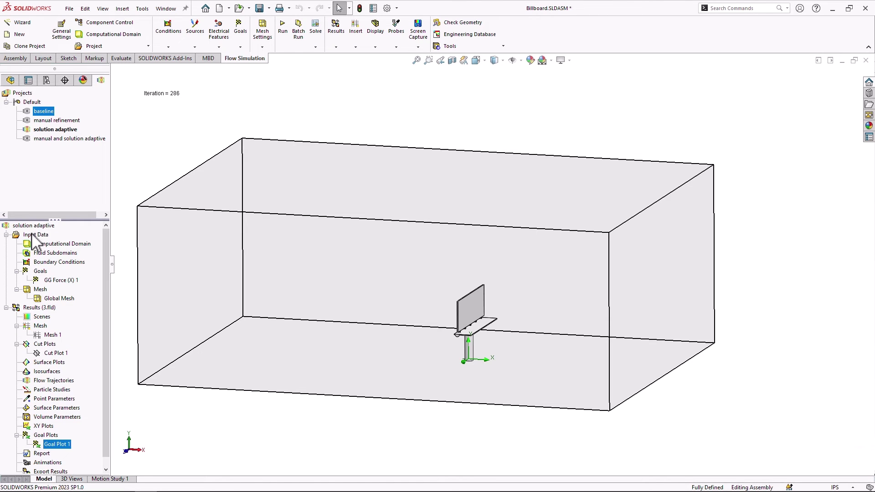
right_click(33, 234)
click(75, 286)
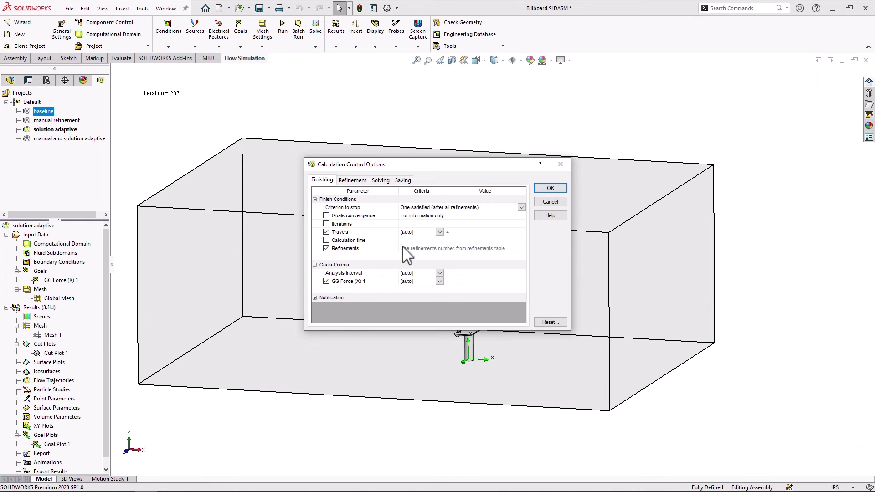
click(460, 233)
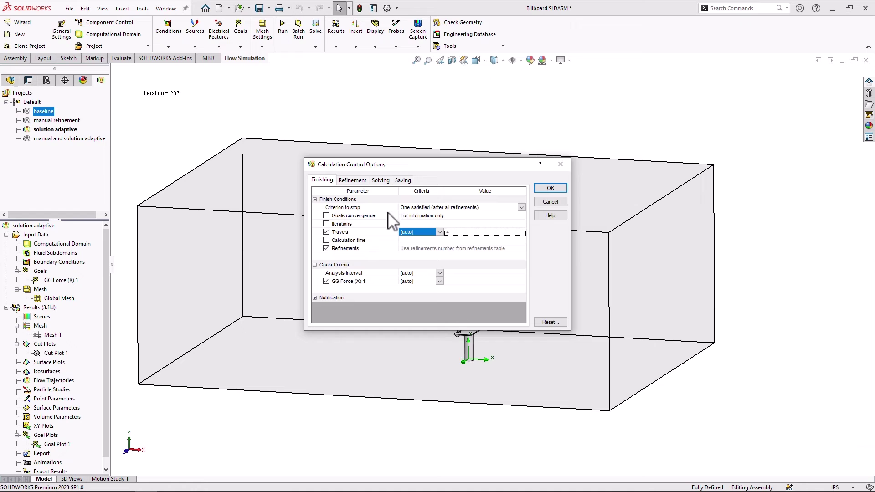
click(352, 180)
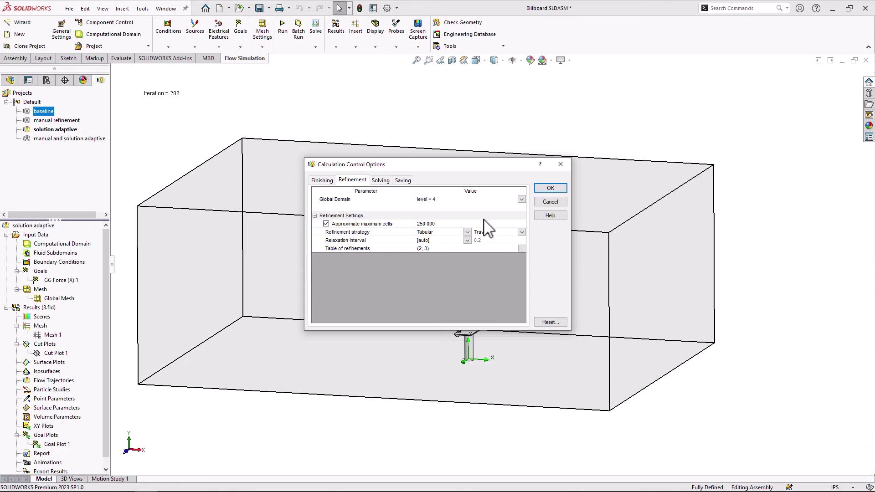
click(550, 187)
Close the Run options without solving and switch to the Front view.
click(283, 28)
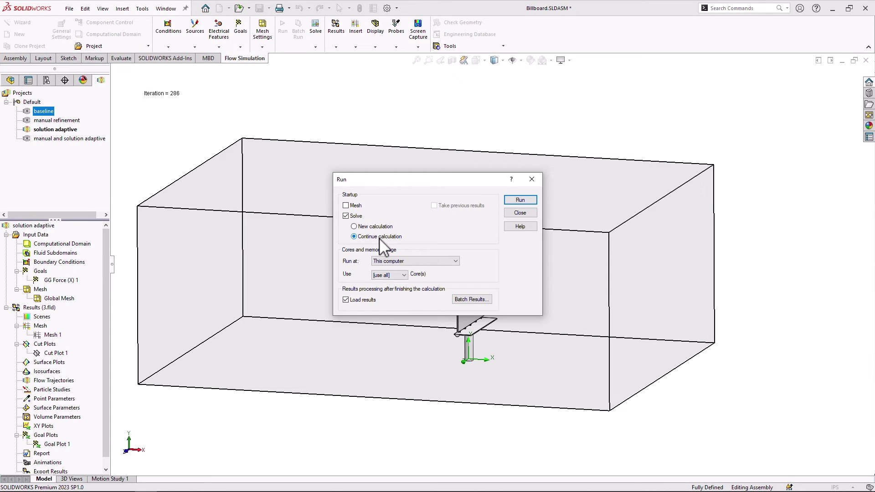
click(520, 213)
key(ctrl+1)
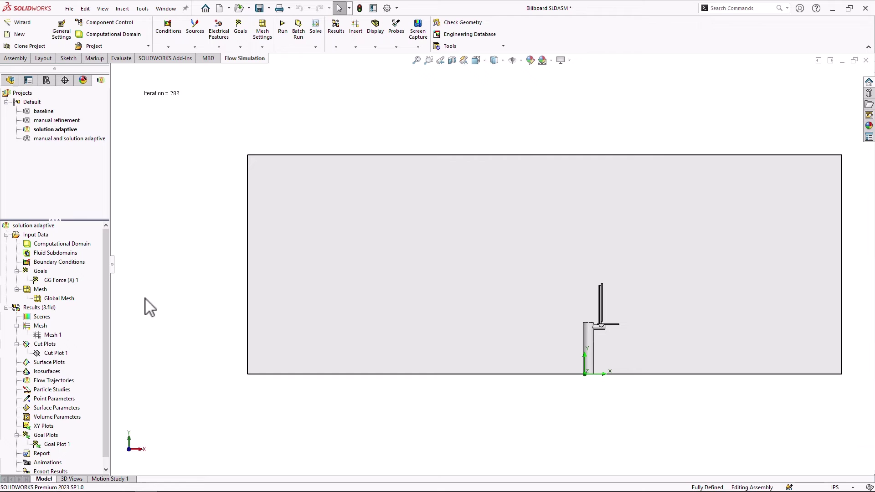
Show the Mesh 1 refinement-level plot (0–4) and confirm backups are saved before each refinement.
right_click(54, 335)
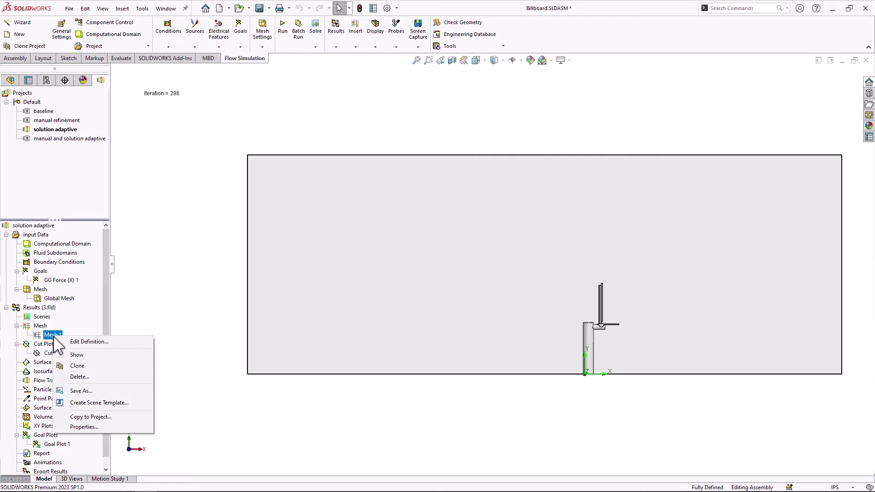
click(77, 355)
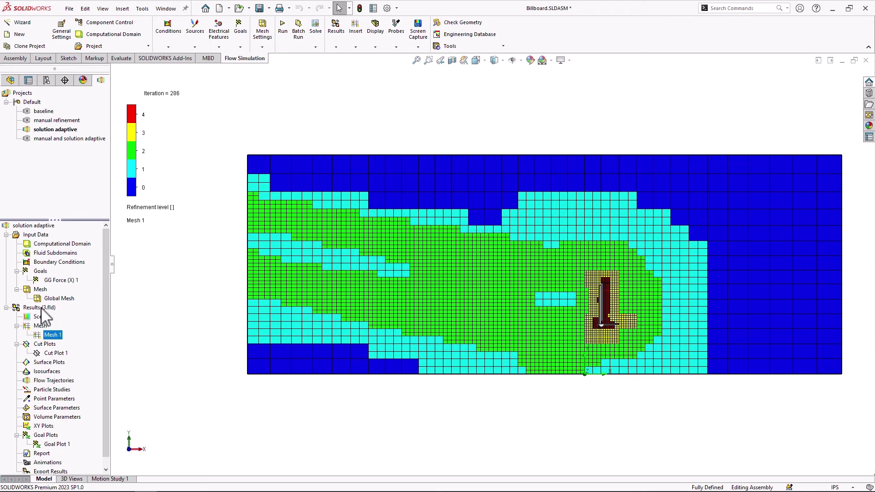
right_click(42, 235)
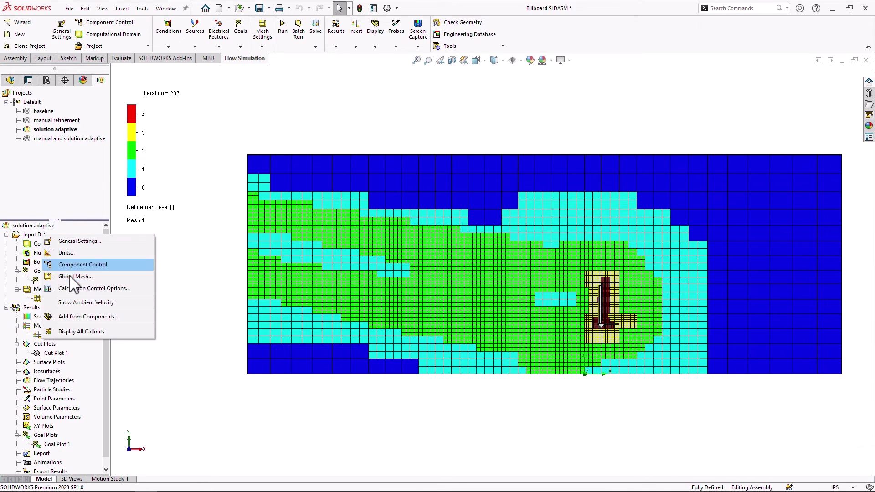
click(78, 289)
click(403, 180)
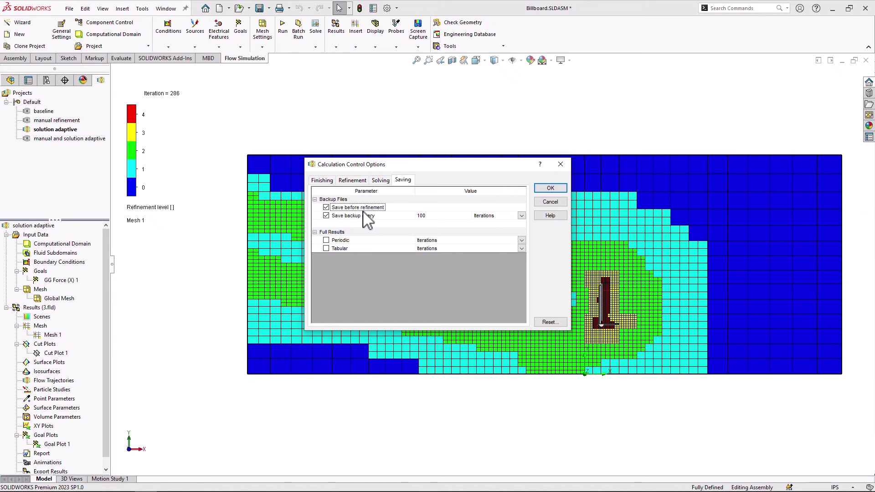
click(540, 203)
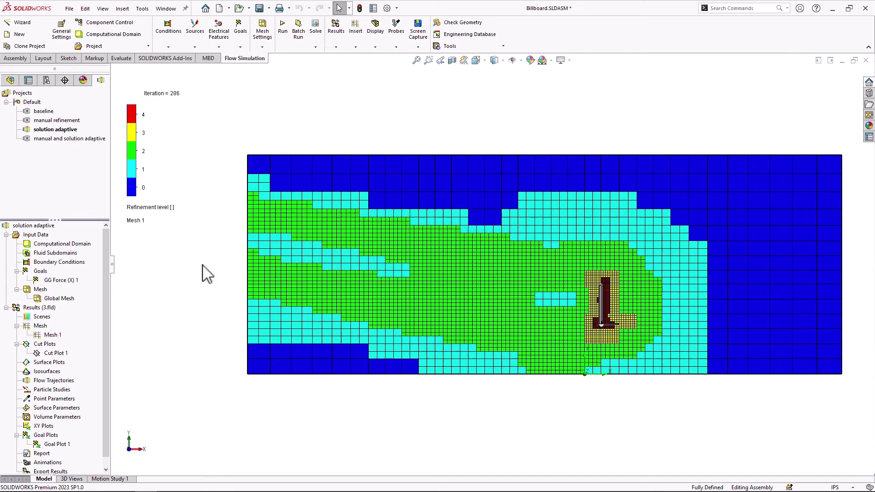
Load the iteration-166 backup results, r_backup_000166.fld.
right_click(38, 309)
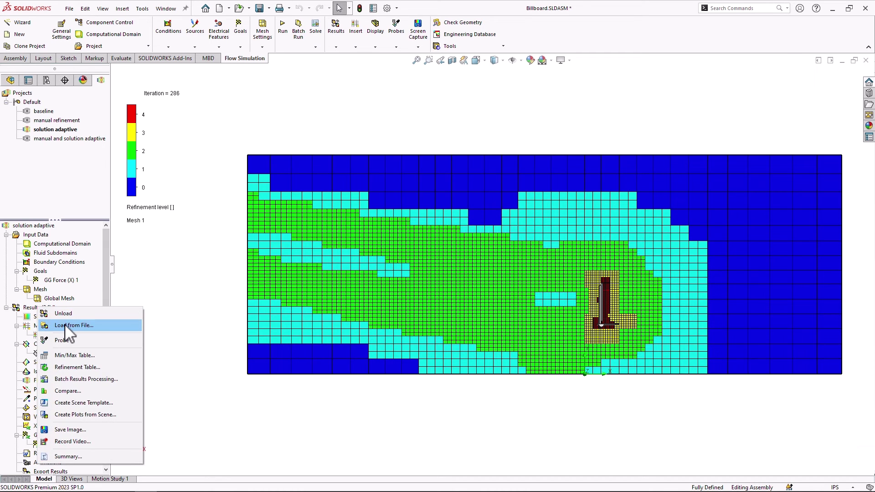
click(67, 326)
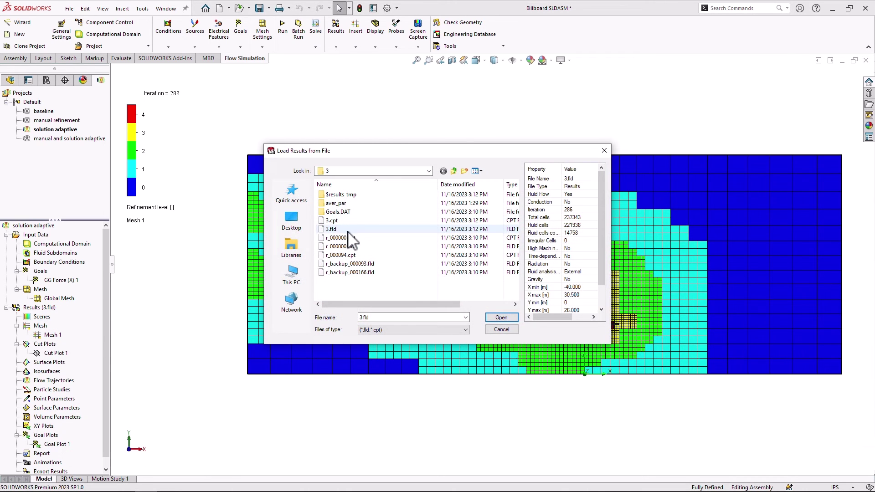
click(355, 273)
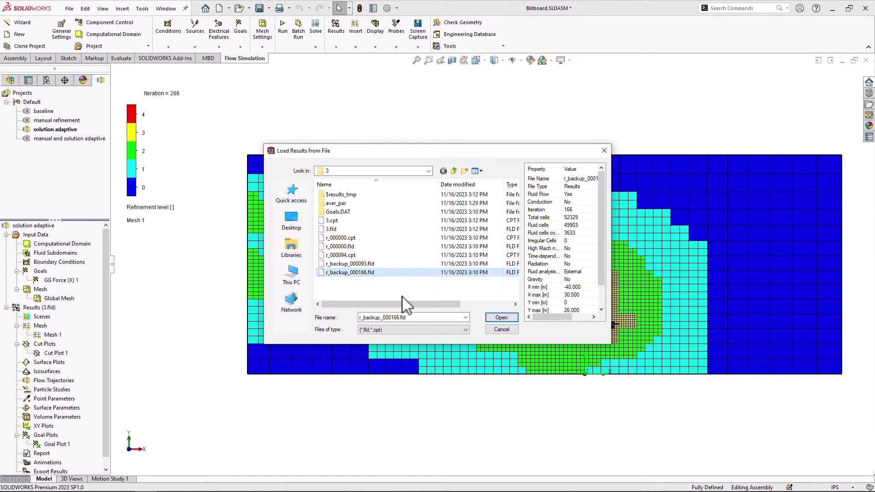
click(507, 318)
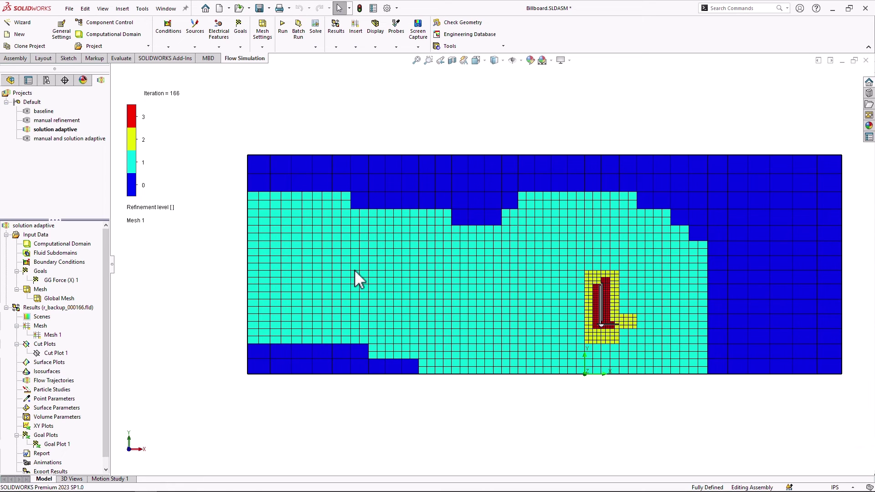
Load r_backup_000093.fld, show Cut Plot 1 and hide Mesh 1 to view iteration-93 velocities.
right_click(46, 308)
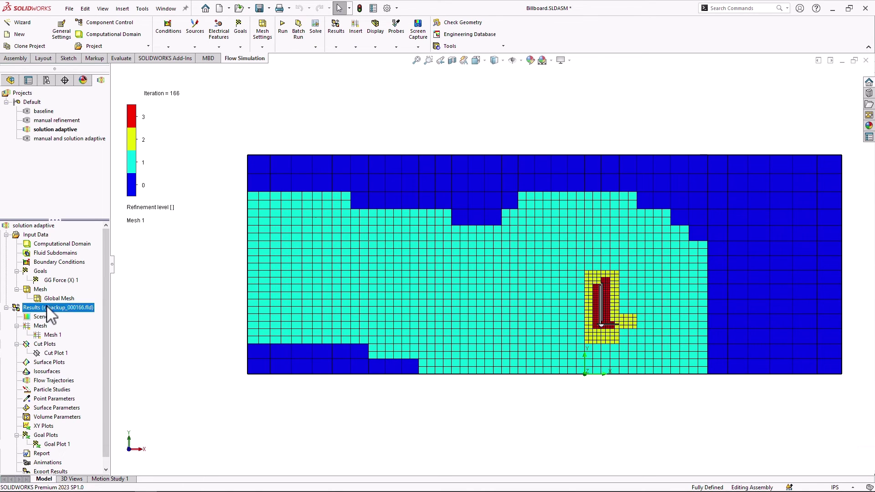
click(67, 323)
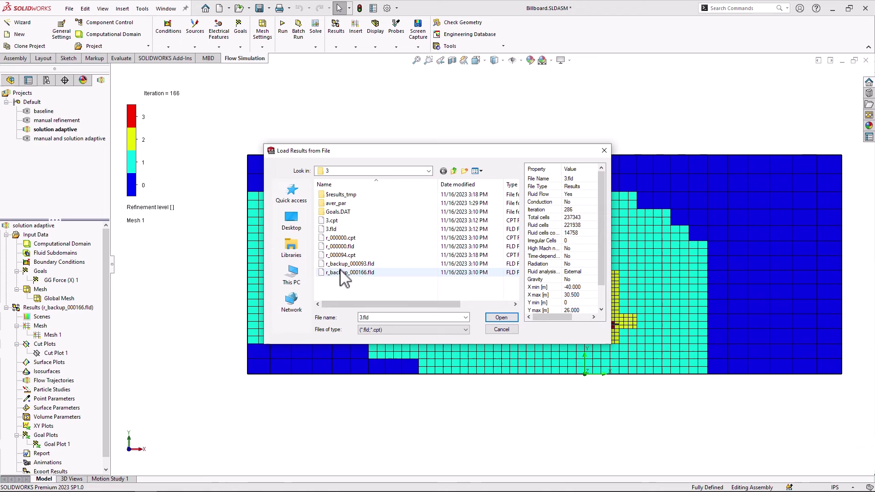
click(345, 265)
click(501, 317)
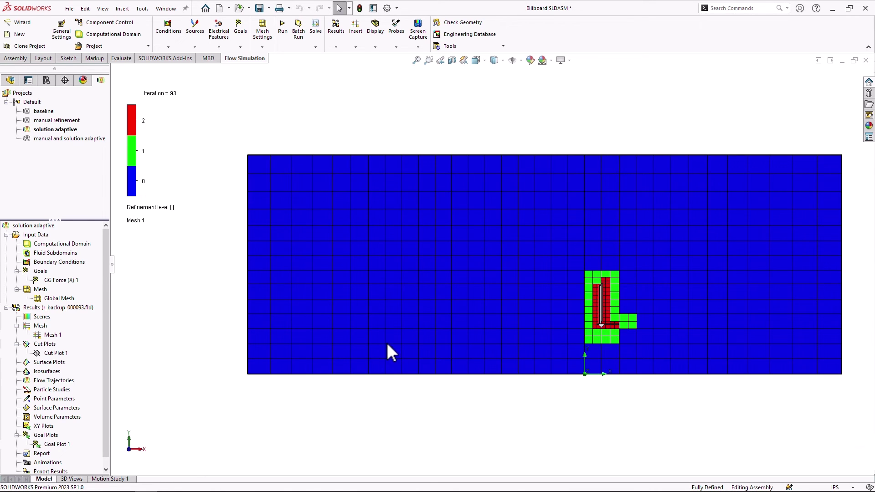
right_click(58, 354)
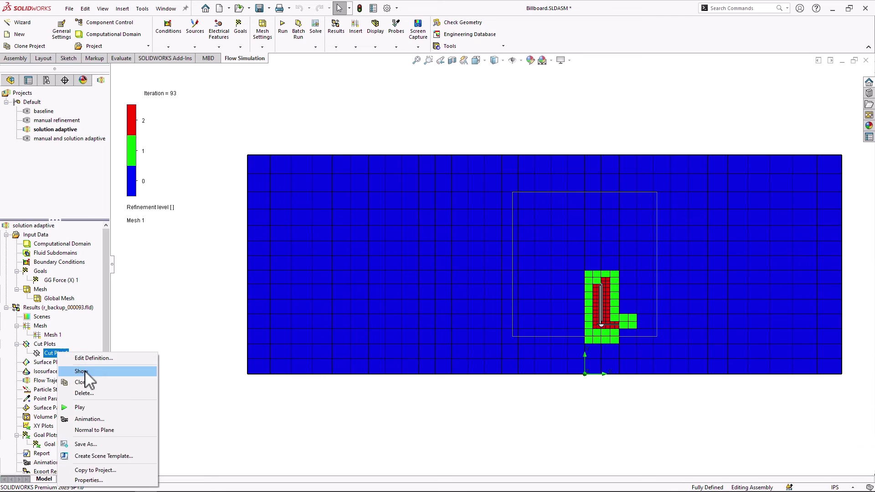
click(85, 371)
right_click(53, 335)
click(69, 350)
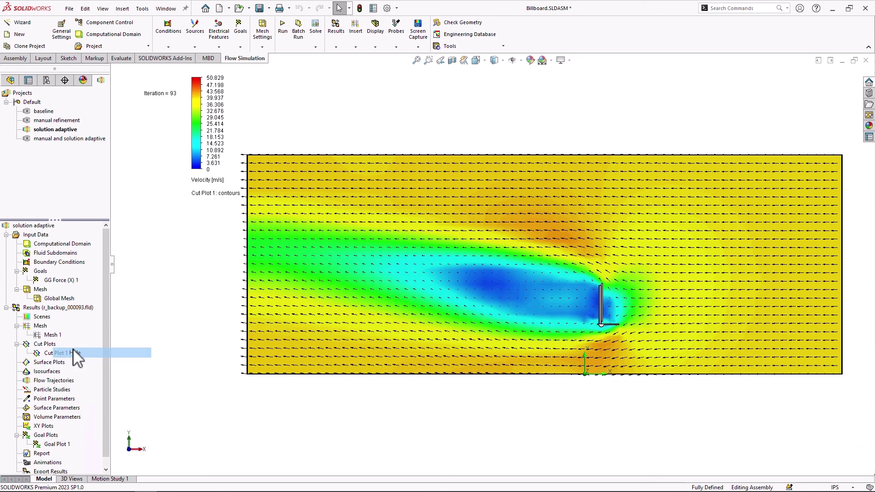
Reload r_backup_000166.fld to view the iteration-166 velocity cut plot.
right_click(47, 308)
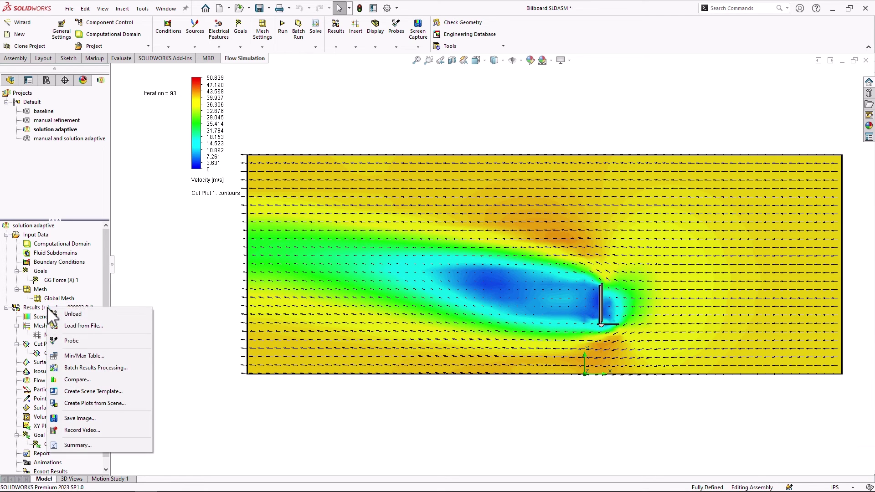
click(87, 330)
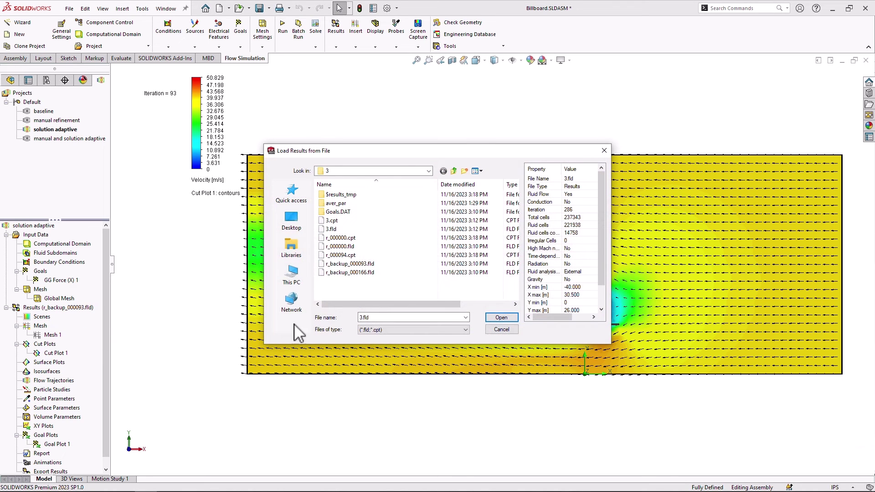
click(349, 272)
click(501, 316)
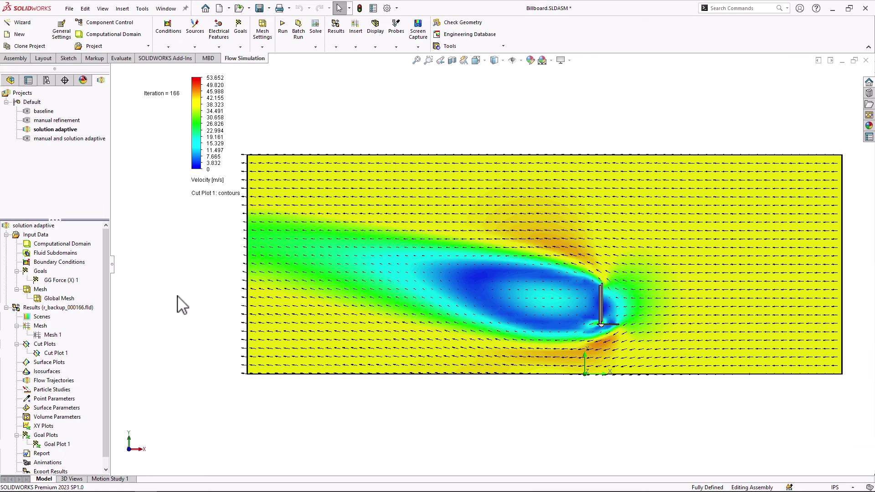
Load the final 3.fld results at iteration 286.
right_click(45, 308)
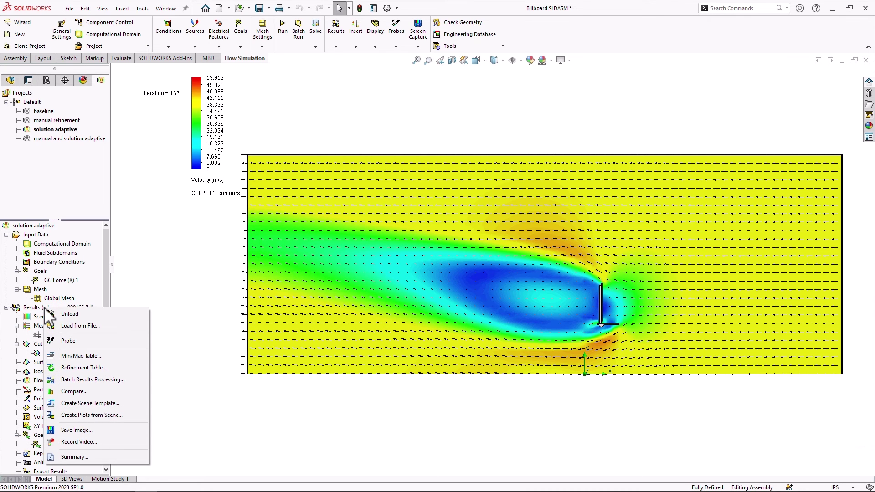
click(75, 322)
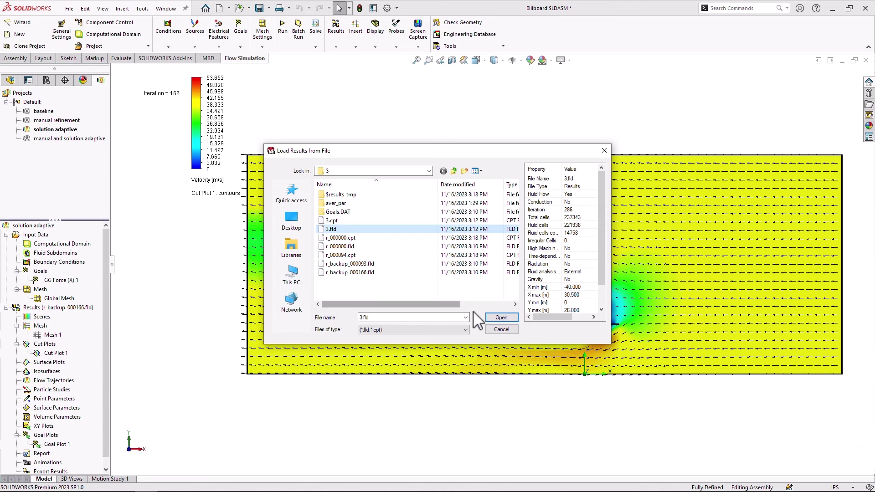
click(499, 317)
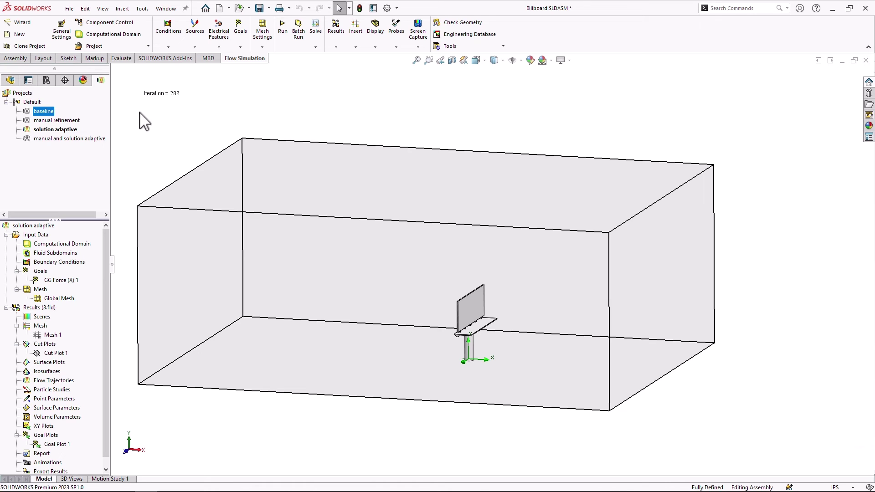
Activate the manual and solution adaptive configuration and inspect the Local Mesh 2 region definition.
double_click(71, 139)
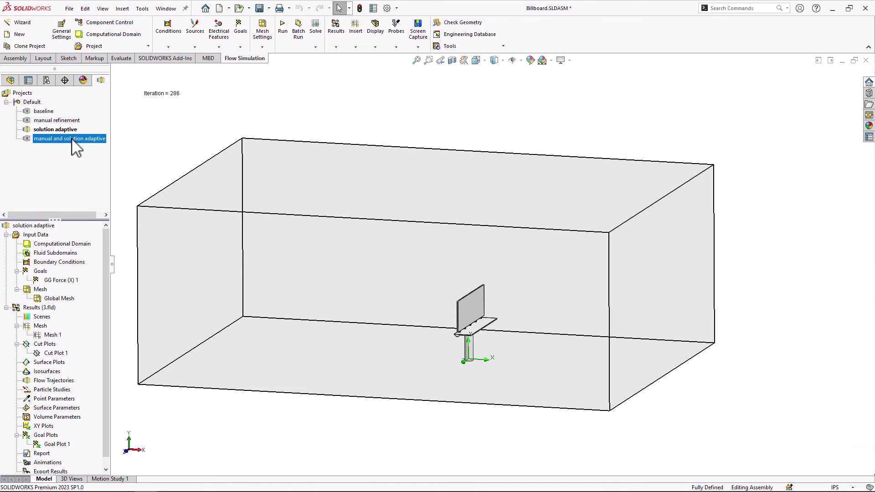
click(59, 308)
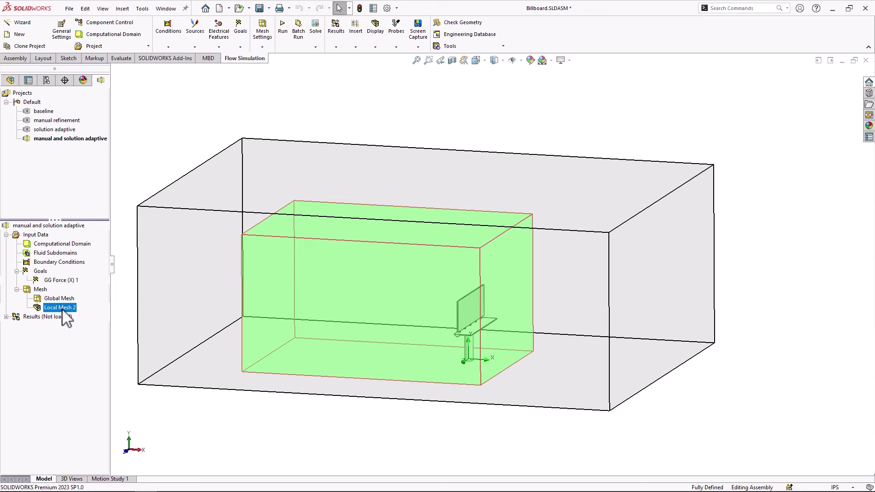
right_click(63, 309)
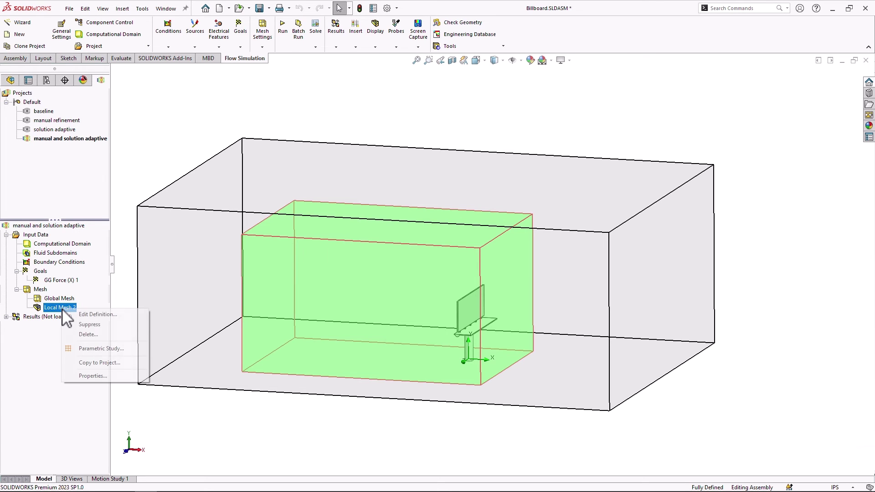
click(81, 316)
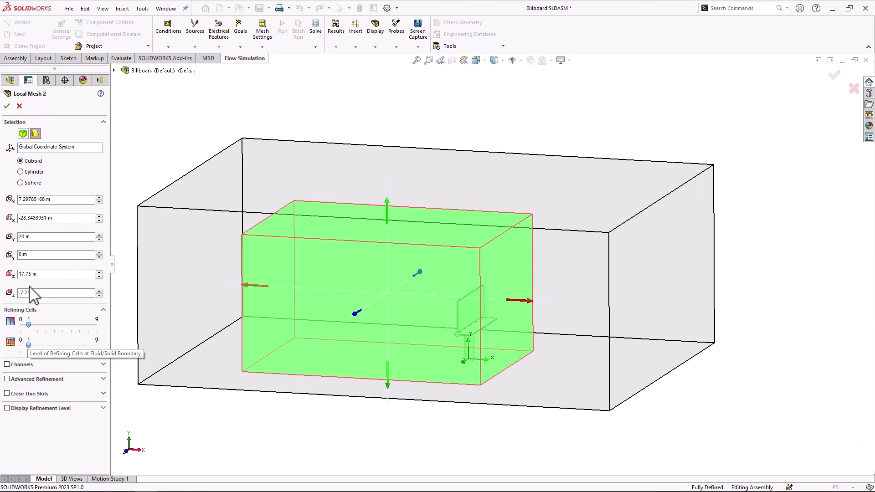
click(7, 106)
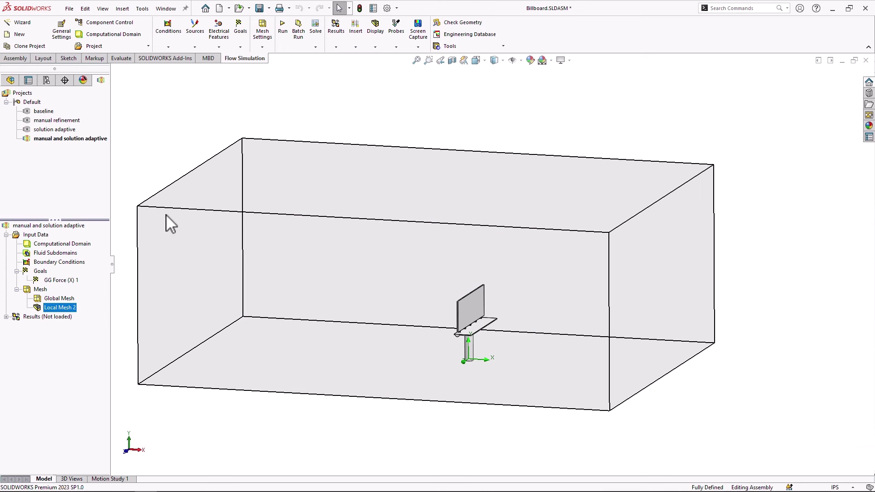
Check the Refinement tab: Global Domain level 1 and Local Mesh 2 level 3.
right_click(38, 235)
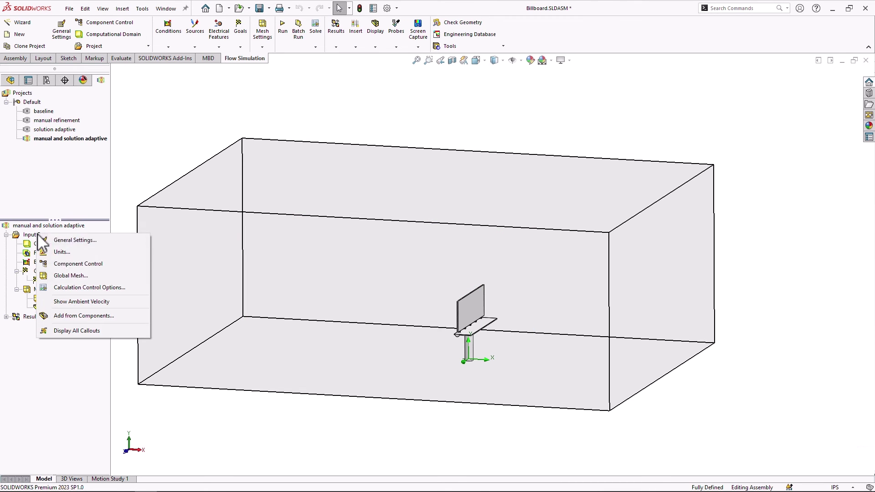
click(79, 287)
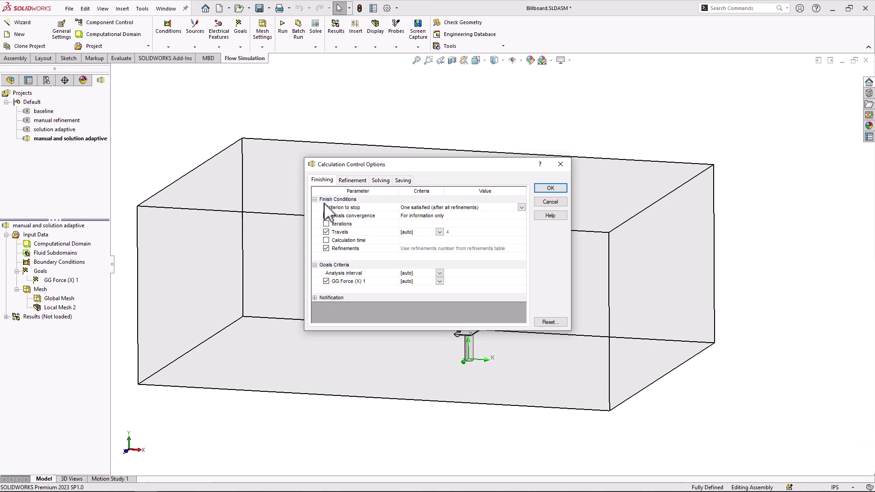
click(352, 181)
drag(394, 167, 200, 208)
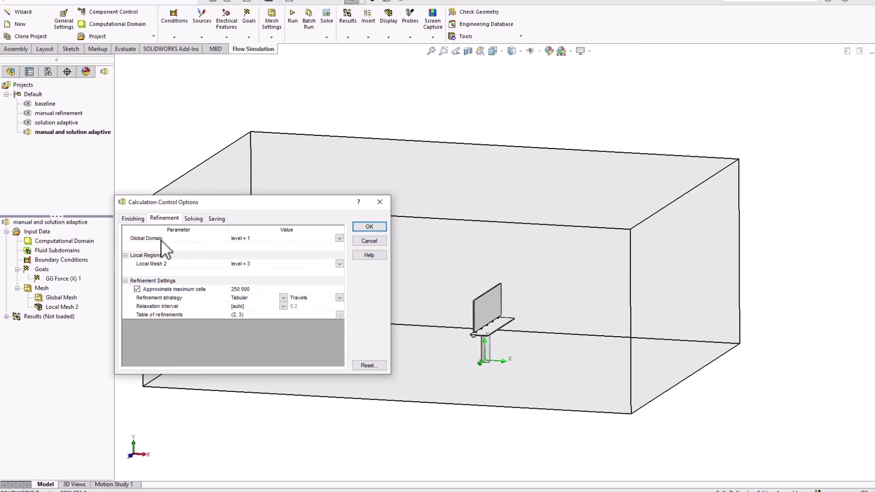
click(155, 242)
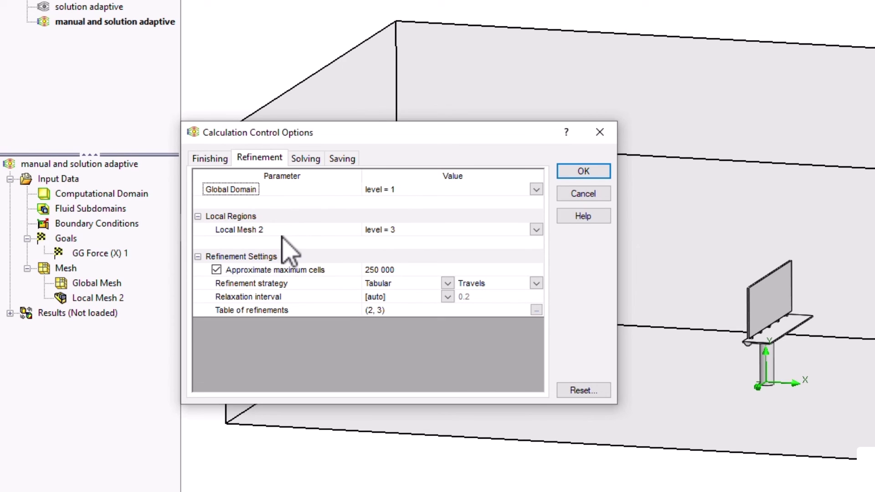
click(256, 231)
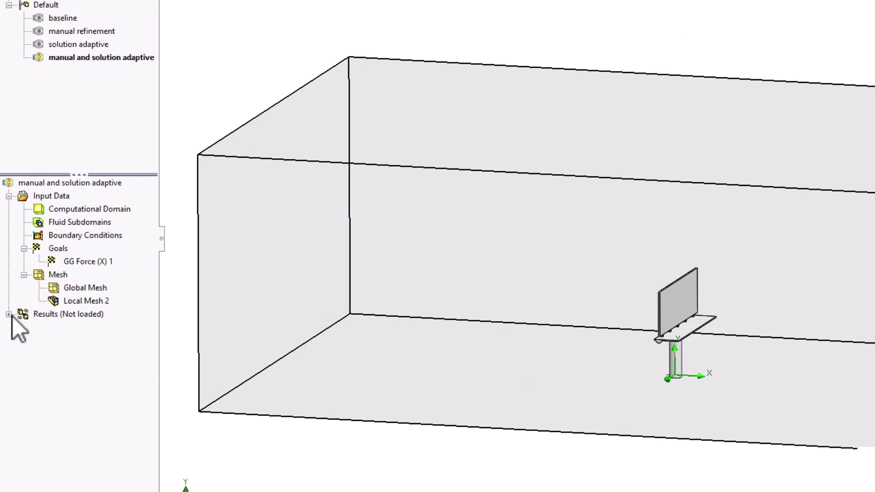
Load the combined study's 4.fld results and show the Mesh 1 plot.
click(10, 313)
right_click(52, 344)
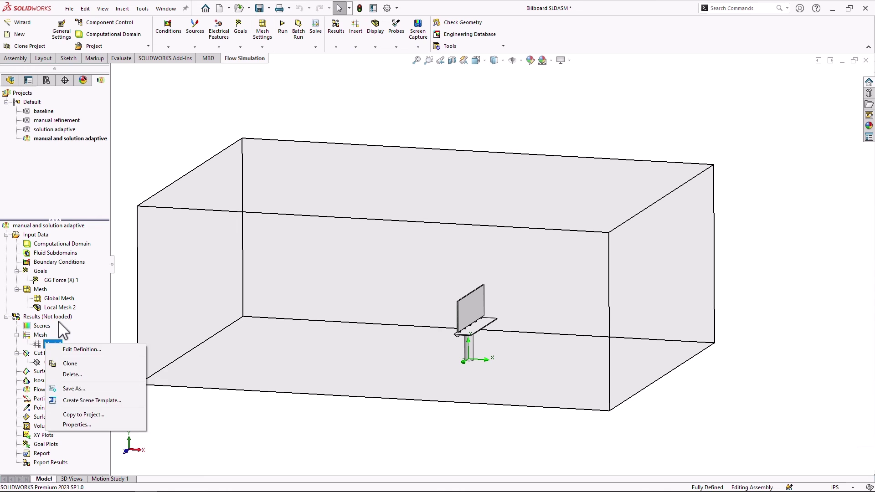
right_click(55, 317)
click(68, 326)
right_click(54, 344)
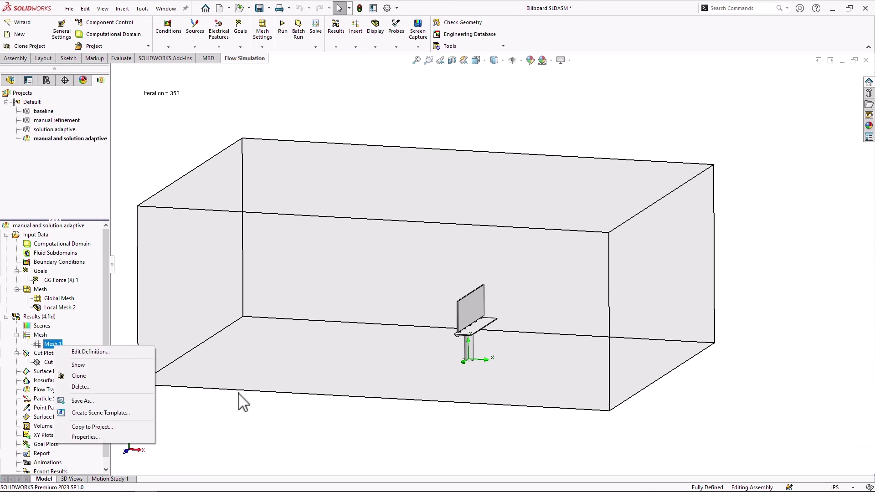
click(137, 363)
Set a straight-on Front view and zoom and pan to frame the level-3 wake refinement.
key(space)
click(408, 394)
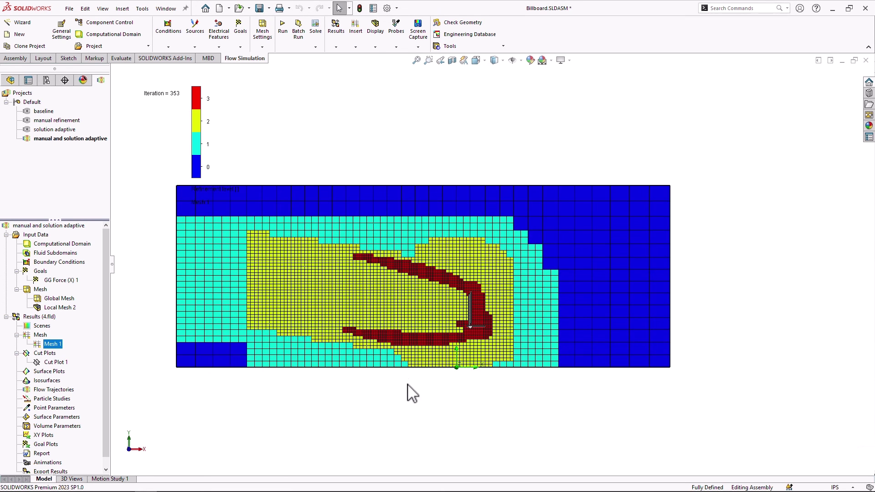
scroll(292, 246, down, 2)
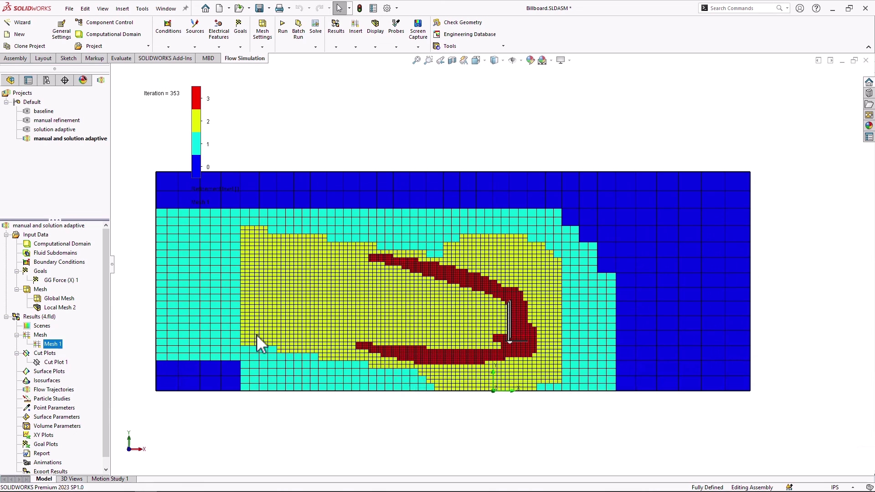
ctrl+middle_drag(294, 329, 376, 312)
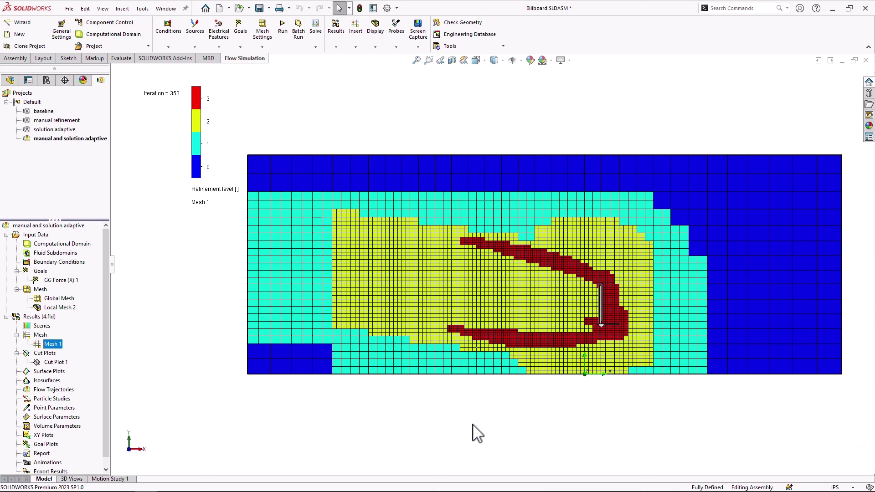
Hide the Mesh 1 plot so the solution adaptive velocity Cut Plot 1 at iteration 286 shows.
right_click(46, 345)
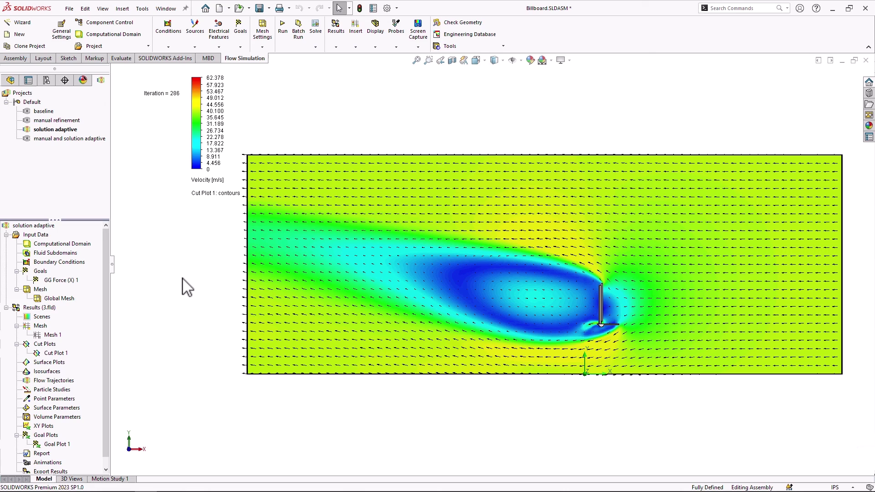